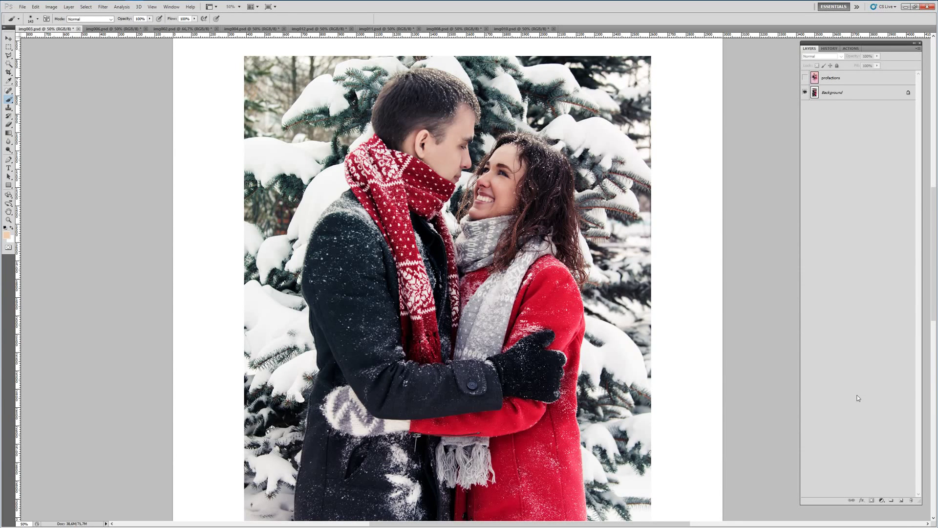
Show the profactions heart artwork in the snowy, beach, dome and forest couple documents
{"action": "left_click", "coordinate": [804, 77]}
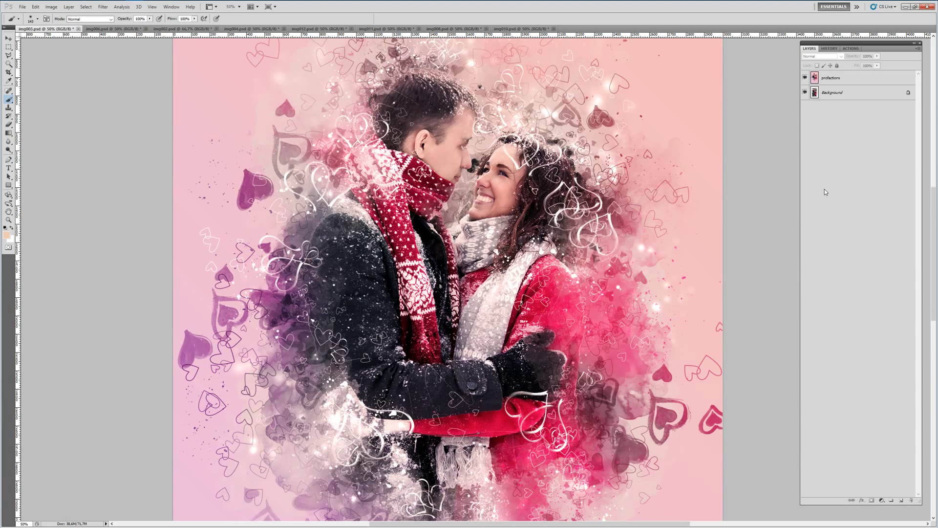
{"action": "left_click", "coordinate": [123, 29]}
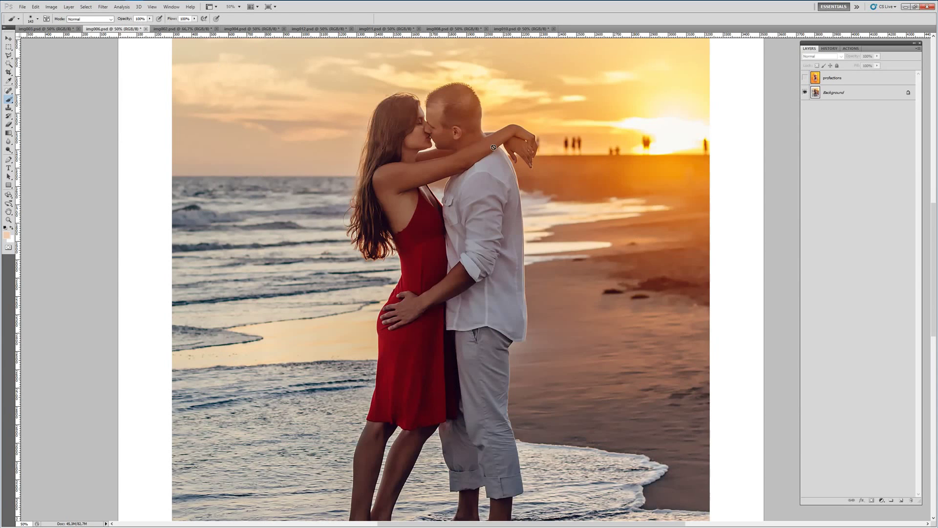
{"action": "left_click", "coordinate": [805, 78]}
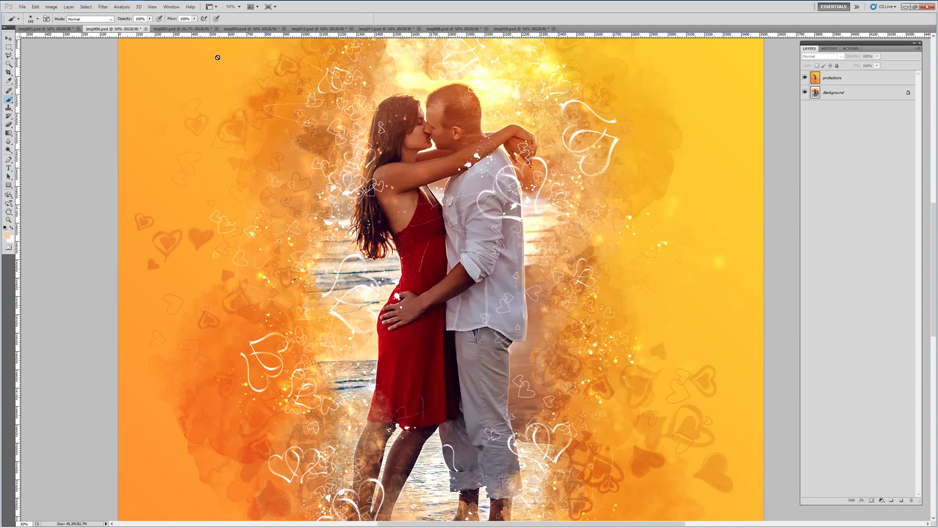
{"action": "left_click", "coordinate": [174, 29]}
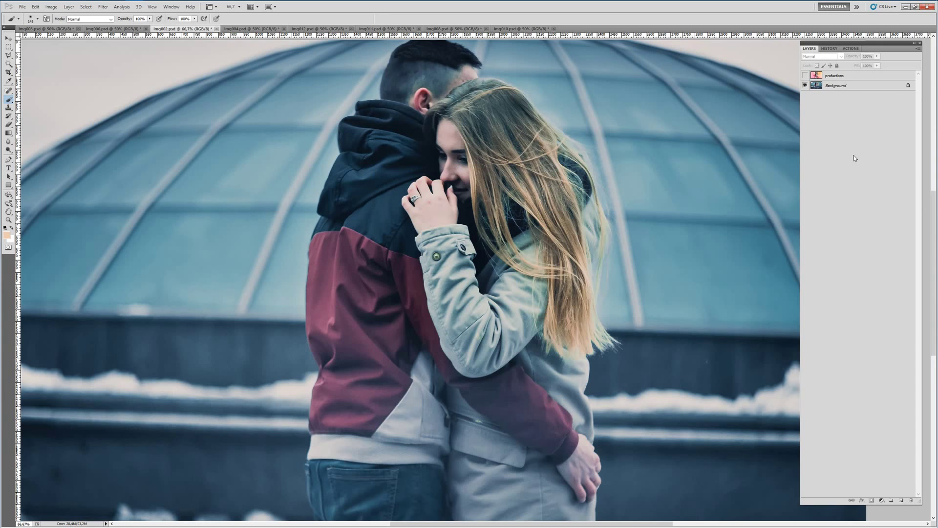
{"action": "left_click", "coordinate": [805, 76]}
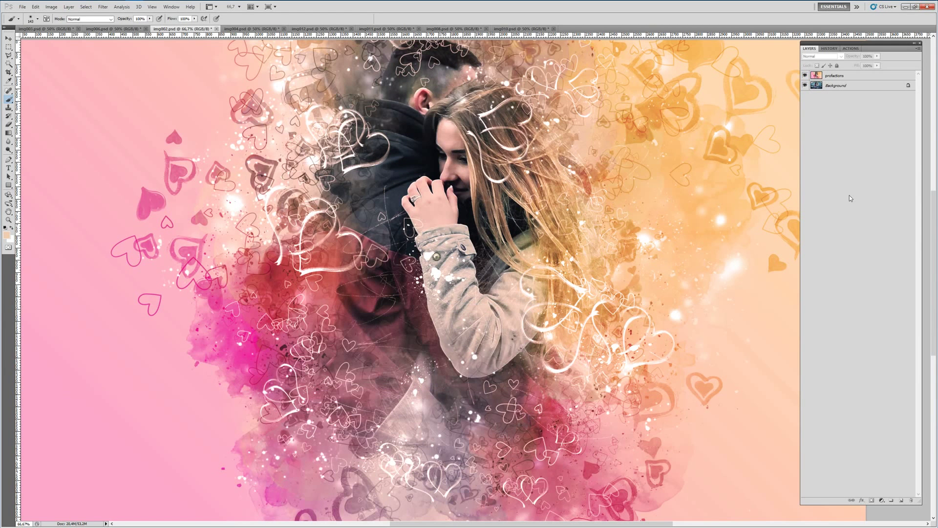
{"action": "key", "text": "ctrl+Tab"}
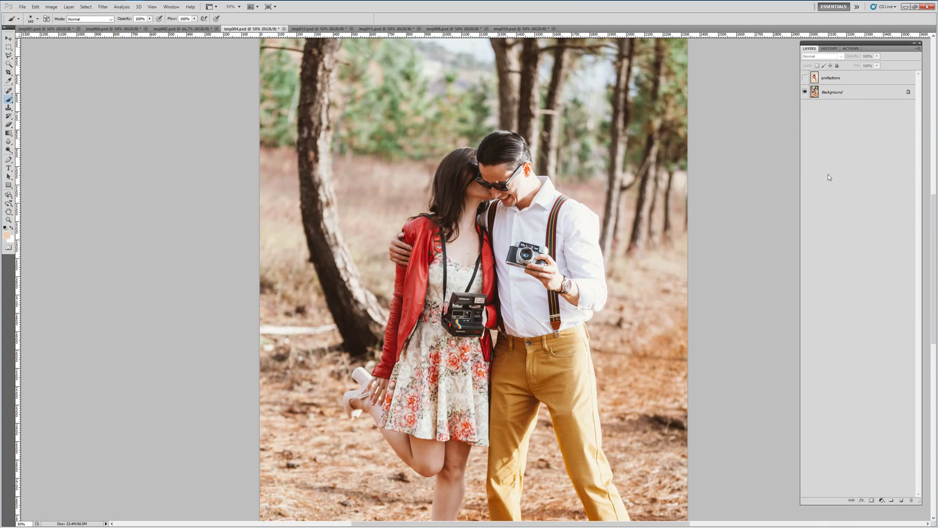
{"action": "left_click", "coordinate": [805, 78]}
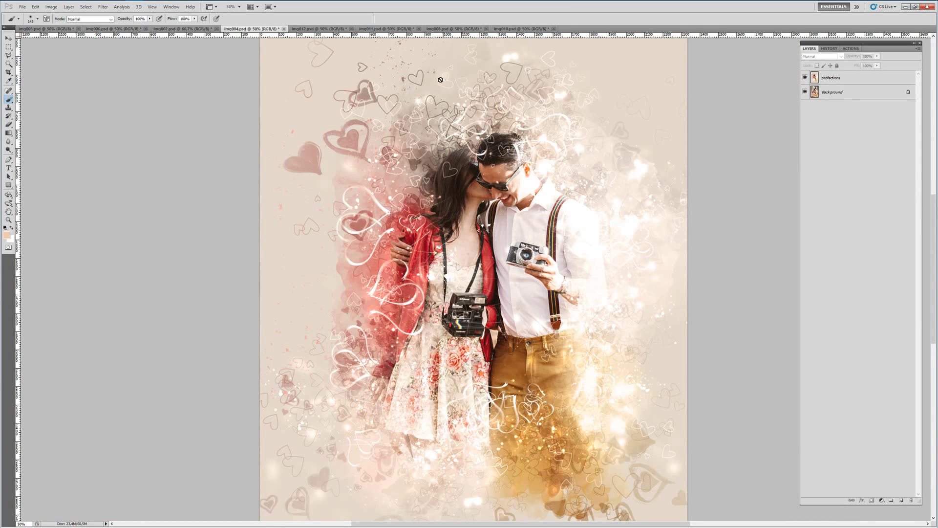
Show the artwork in the grass, porch and black-and-white documents, then switch to img010.psd
{"action": "left_click", "coordinate": [307, 28]}
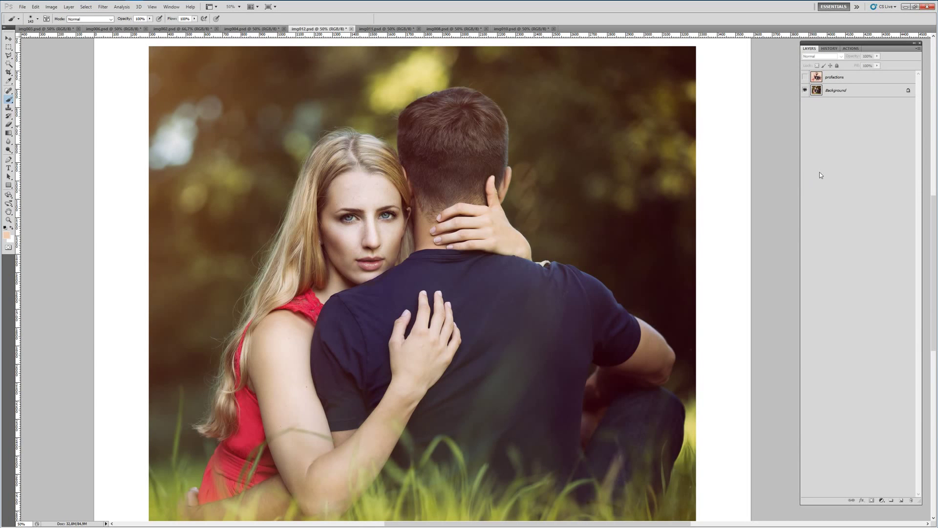
{"action": "left_click", "coordinate": [805, 78]}
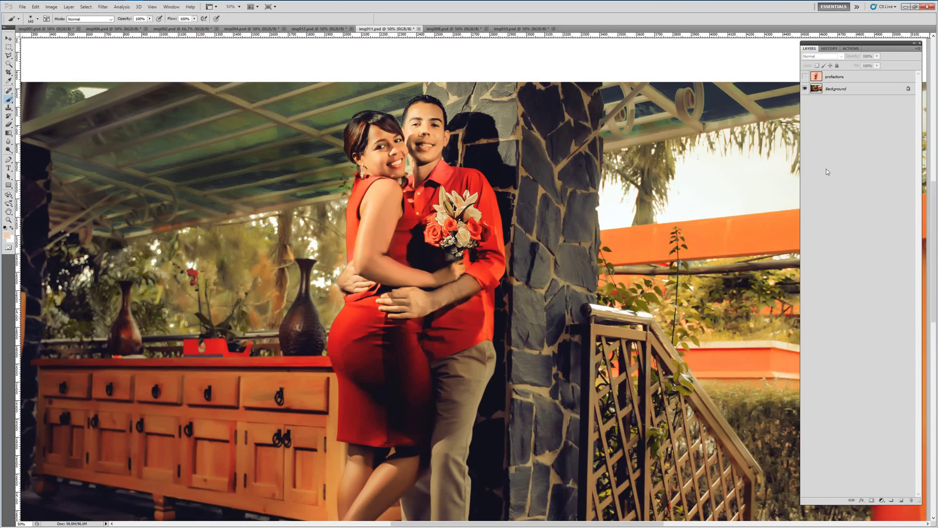
{"action": "left_click", "coordinate": [386, 28]}
{"action": "left_click", "coordinate": [805, 78]}
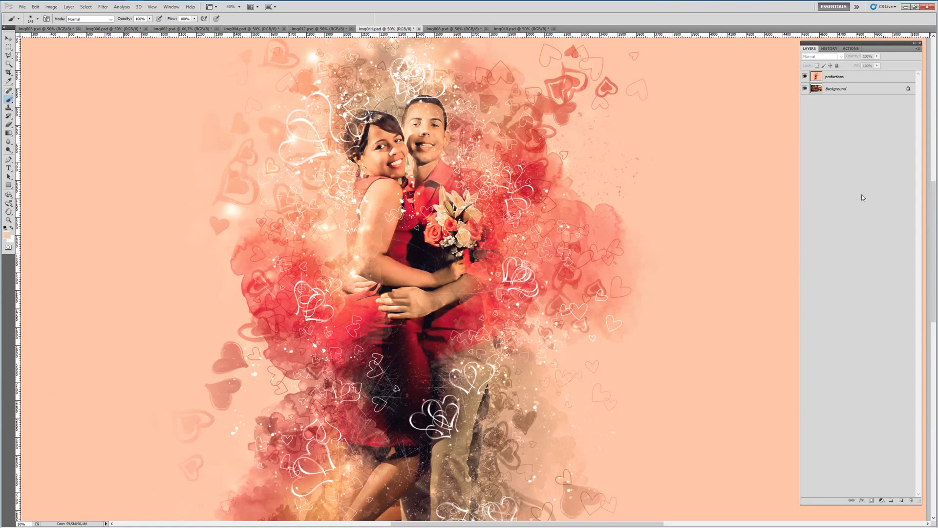
{"action": "left_click", "coordinate": [455, 29]}
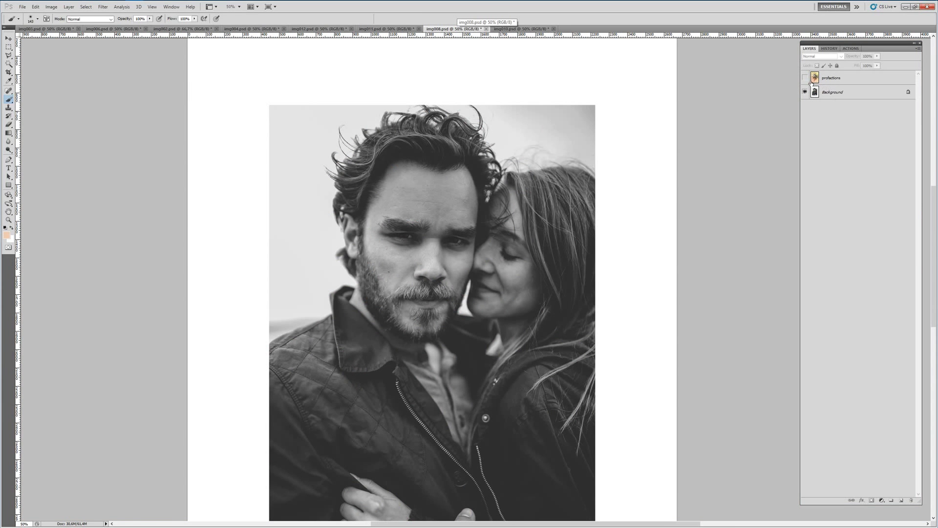
{"action": "left_click", "coordinate": [805, 78]}
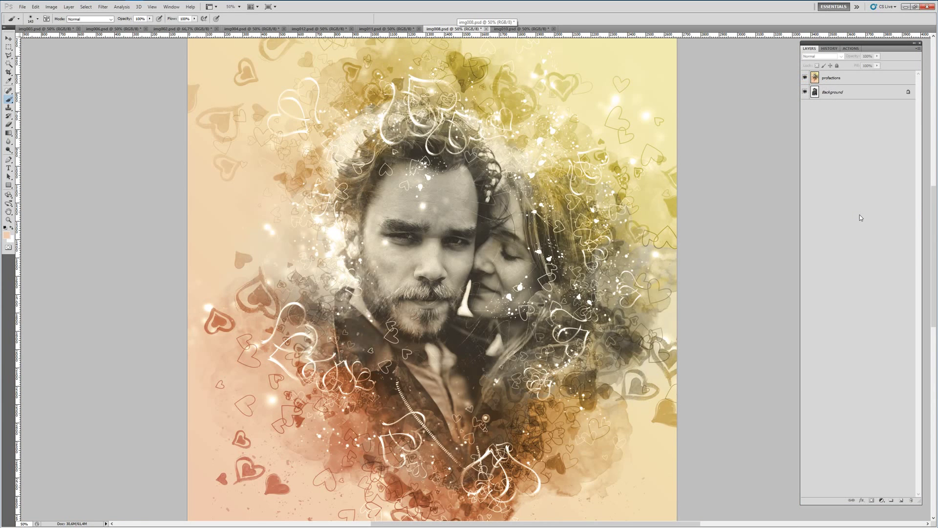
{"action": "left_click", "coordinate": [521, 29]}
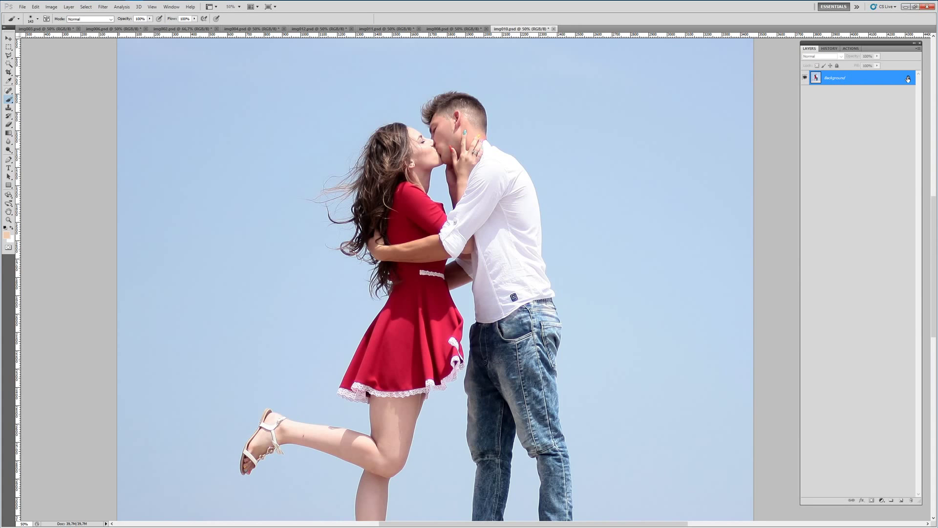
Start Layer From Background and cancel it, keeping the Background layer unchanged
{"action": "left_click", "coordinate": [52, 8]}
{"action": "mouse_move", "coordinate": [73, 14]}
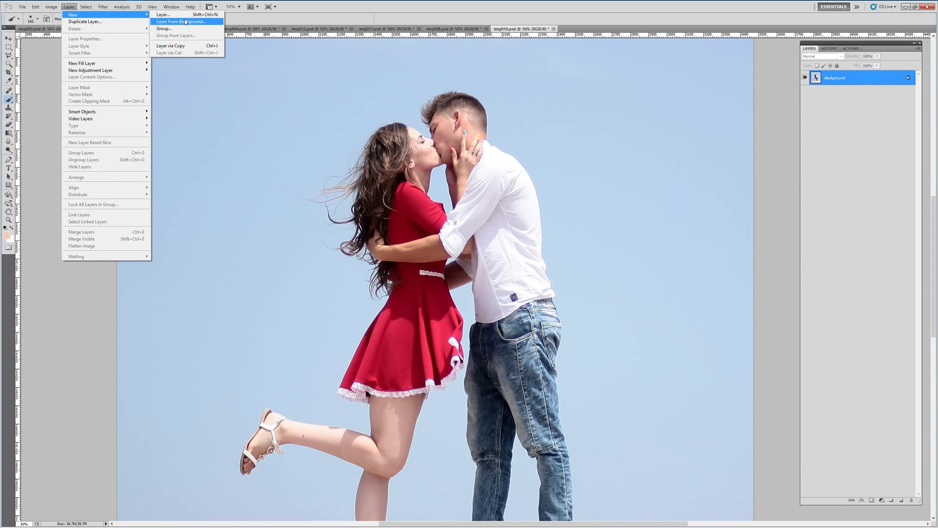
{"action": "left_click", "coordinate": [186, 22]}
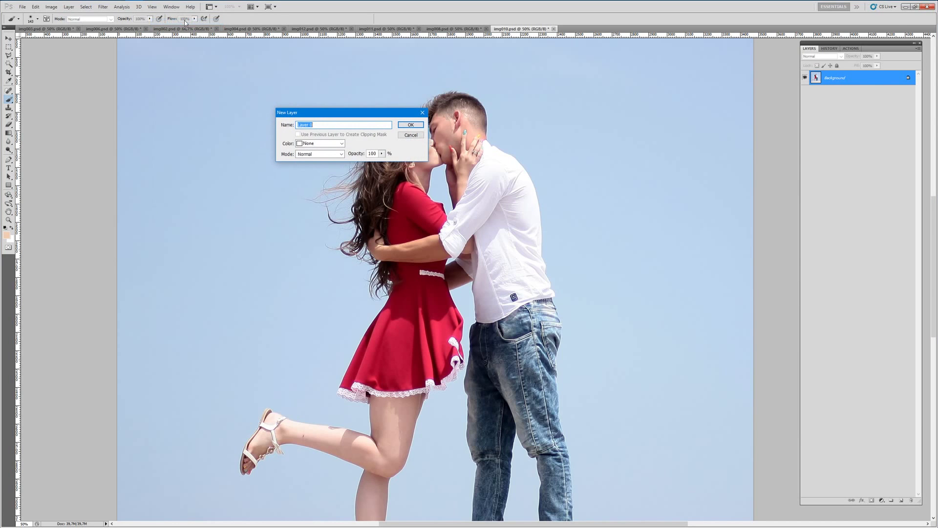
{"action": "left_click", "coordinate": [411, 124]}
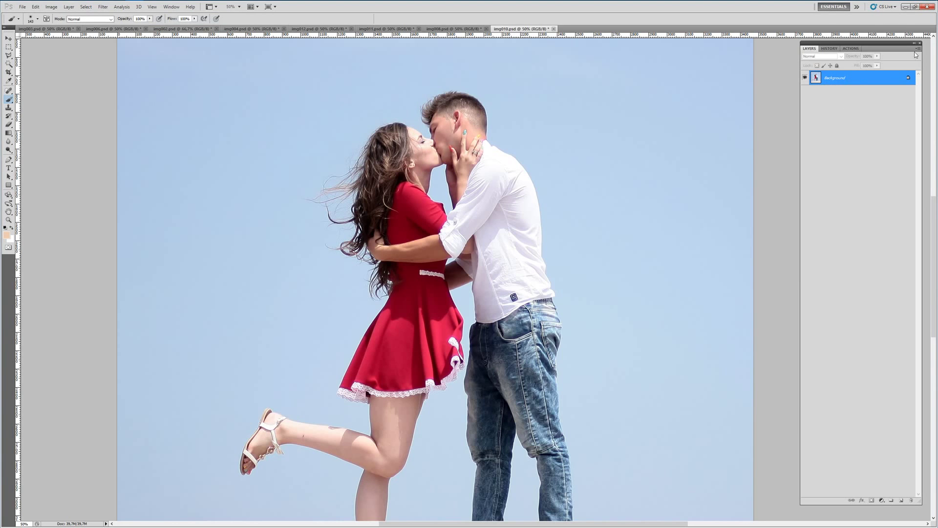
Enable Add "copy" to Copied Layers and Groups in Layers Panel Options
{"action": "left_click", "coordinate": [918, 47]}
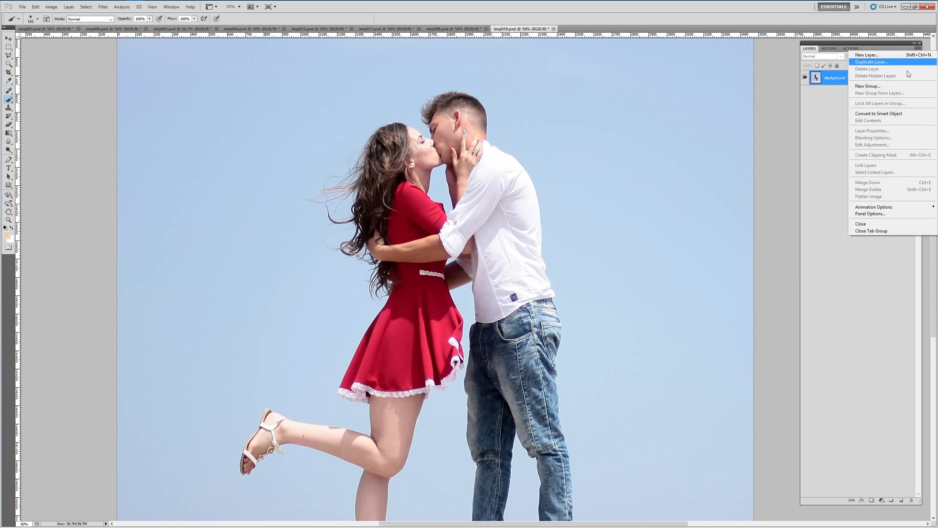
{"action": "left_click", "coordinate": [867, 214]}
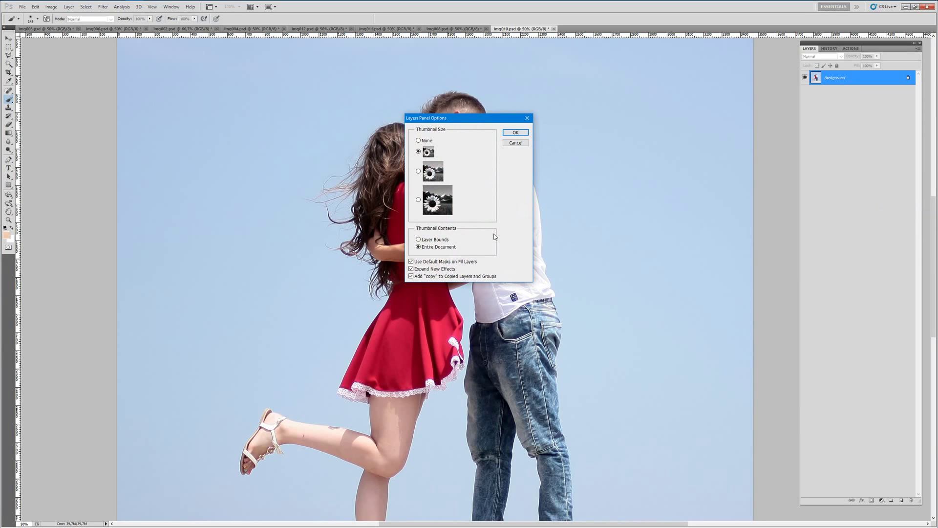
{"action": "left_click", "coordinate": [411, 276]}
{"action": "left_click", "coordinate": [517, 132]}
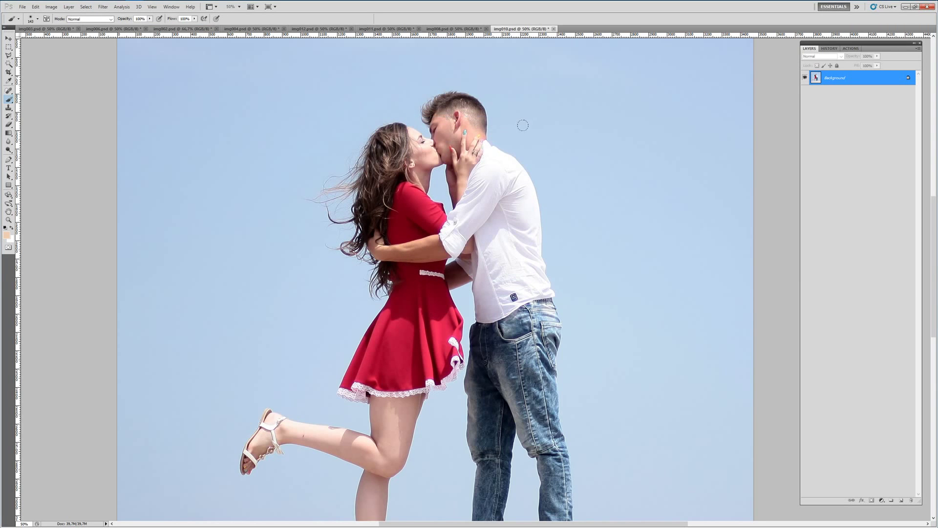
{"action": "left_click", "coordinate": [51, 7]}
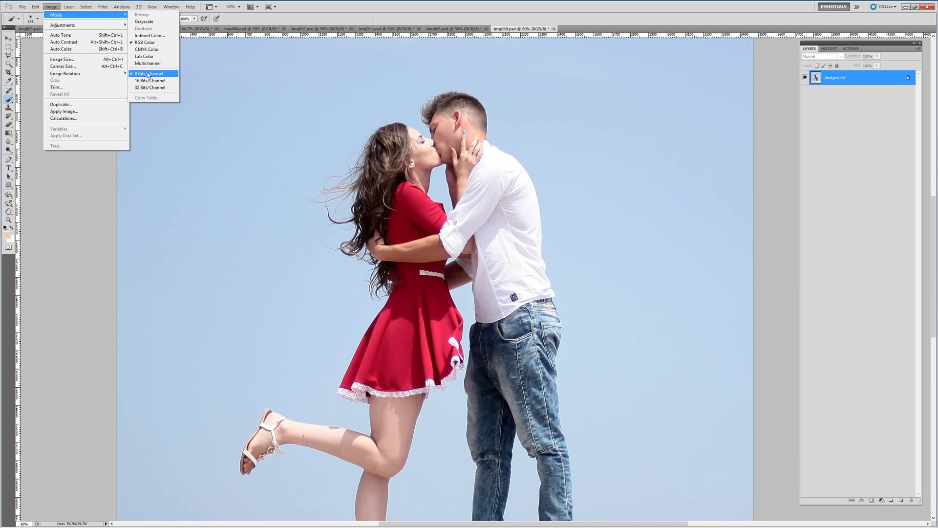
Resample img010.psd to 3500 px wide at 300 pixels/inch with proportions constrained
{"action": "left_click", "coordinate": [78, 60]}
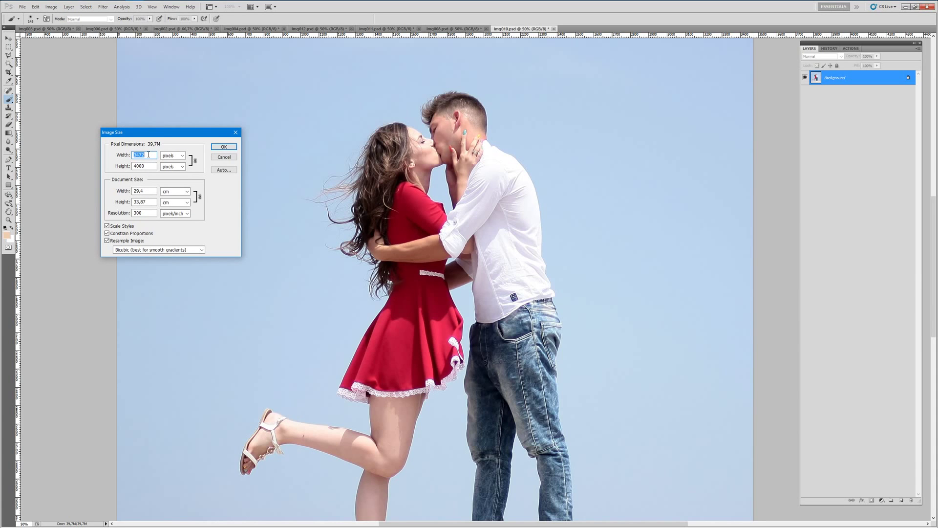
{"action": "type", "text": "3000"}
{"action": "double_click", "coordinate": [150, 154]}
{"action": "type", "text": "35"}
{"action": "type", "text": "00"}
{"action": "type", "text": "240"}
{"action": "double_click", "coordinate": [148, 213]}
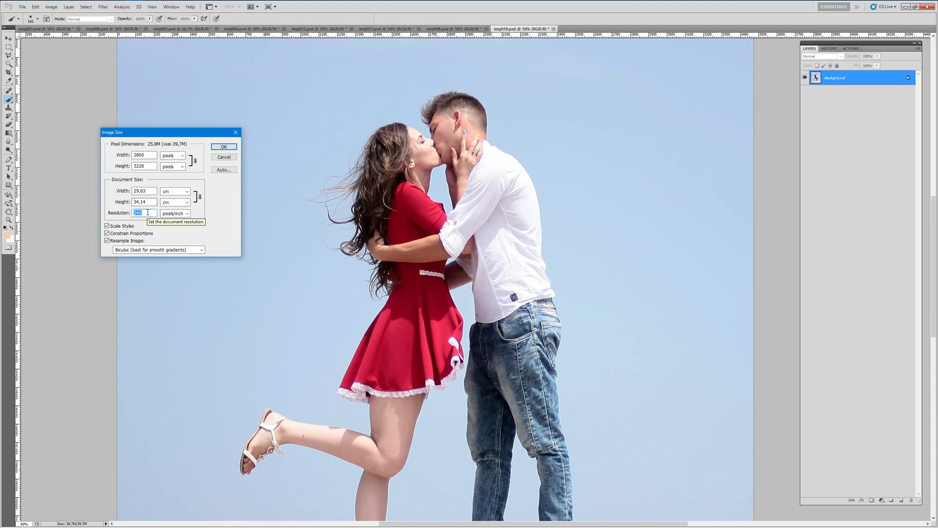
{"action": "type", "text": "300"}
{"action": "left_click", "coordinate": [224, 147]}
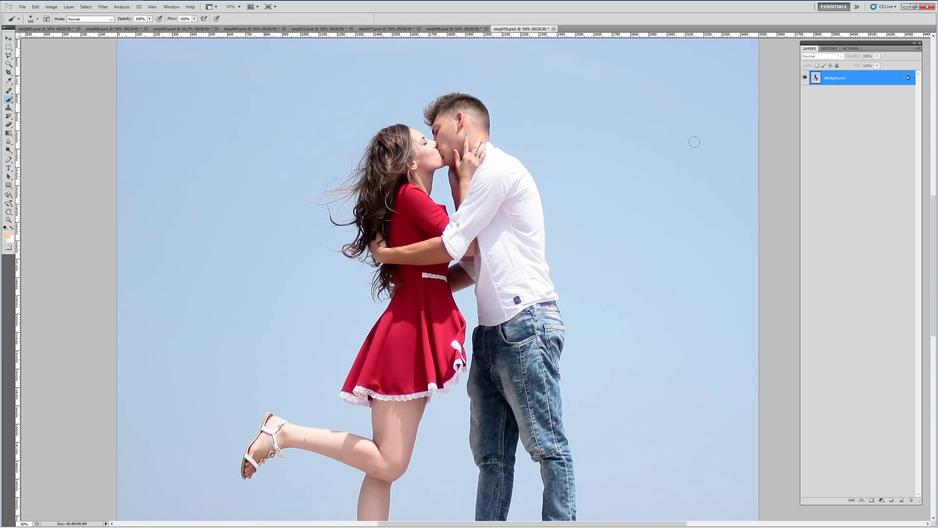
Load the Valentinum_Brushes file into the brush preset picker
{"action": "left_click", "coordinate": [31, 21]}
{"action": "left_click", "coordinate": [105, 32]}
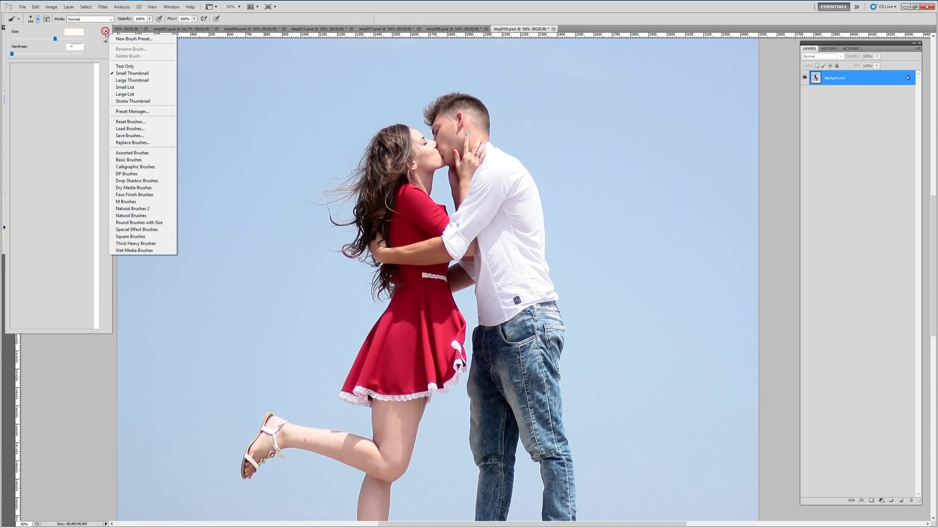
{"action": "left_click", "coordinate": [140, 128]}
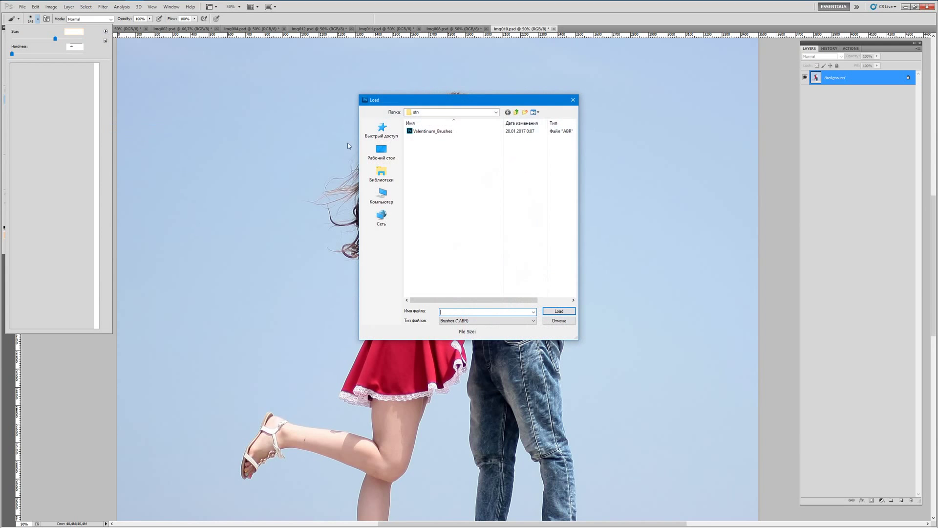
{"action": "double_click", "coordinate": [433, 133]}
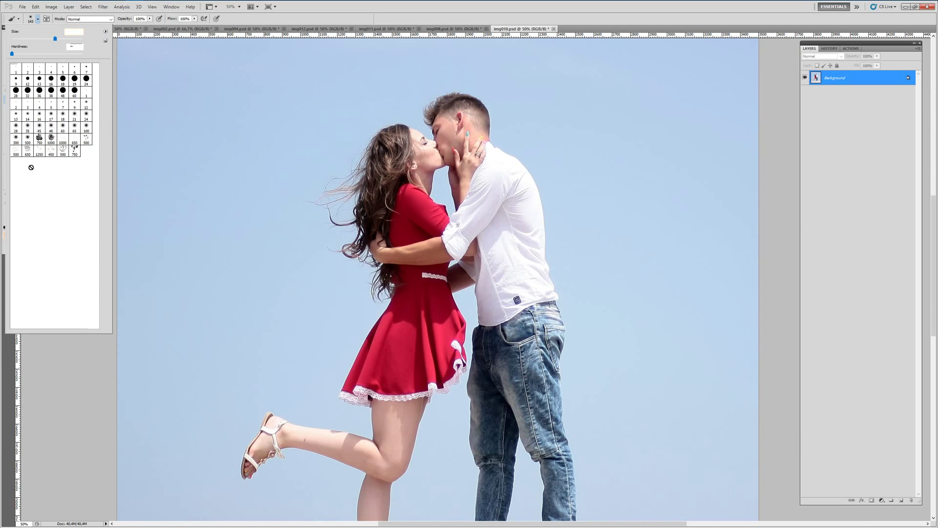
Load the Valentinum_Actions file into the Actions panel and expand the CS3 action
{"action": "left_click", "coordinate": [851, 48]}
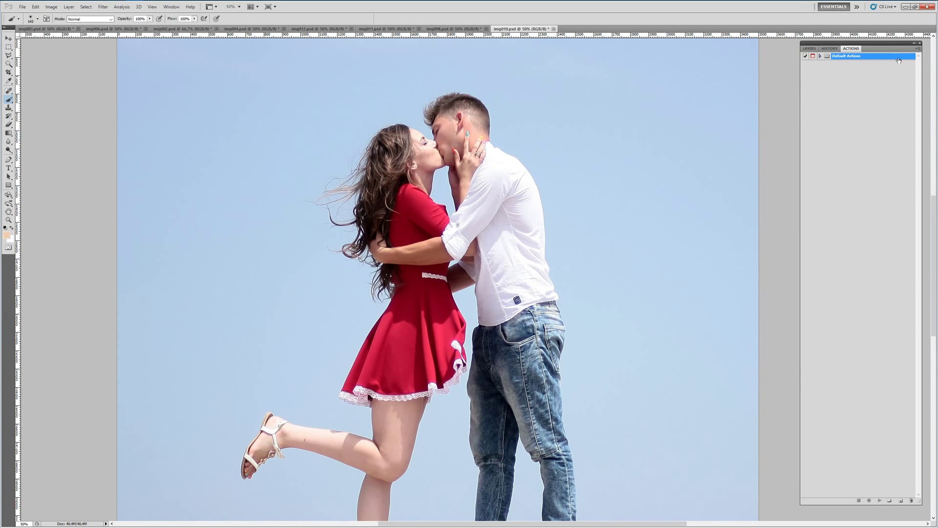
{"action": "left_click", "coordinate": [918, 49]}
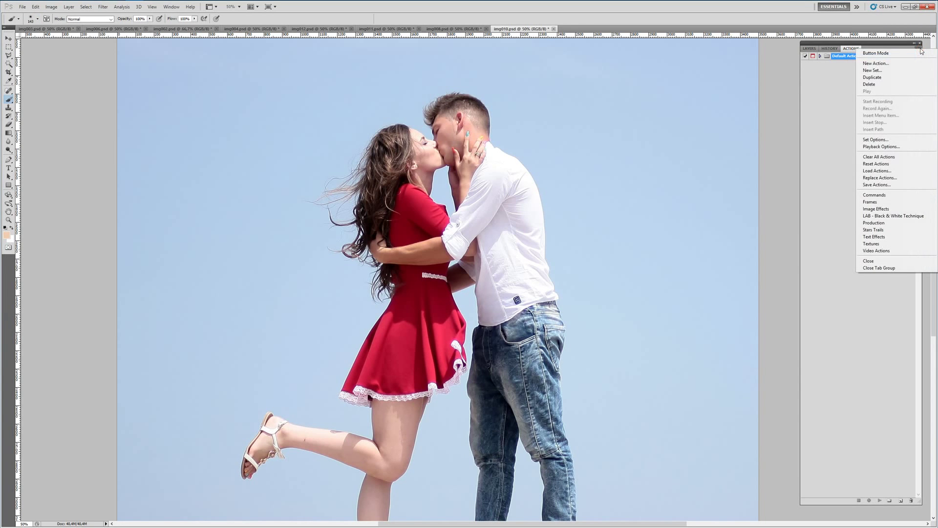
{"action": "left_click", "coordinate": [885, 170]}
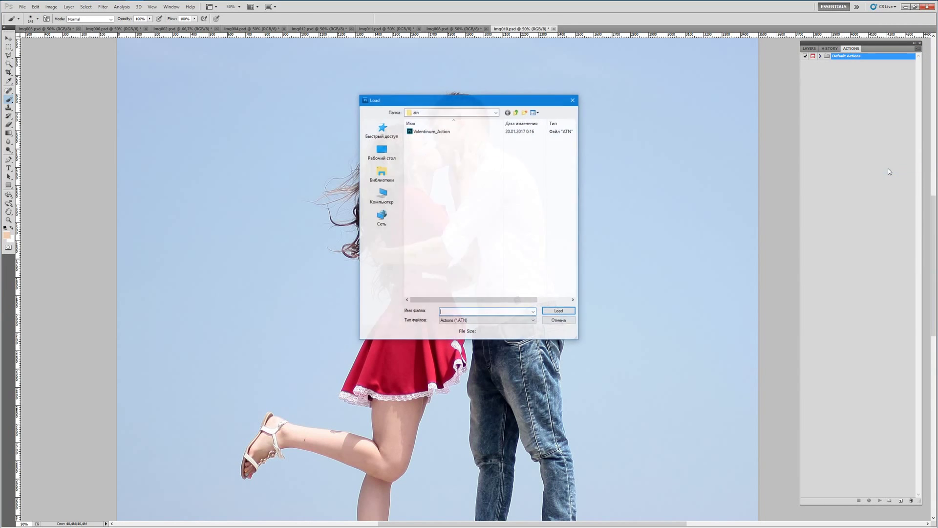
{"action": "double_click", "coordinate": [447, 131]}
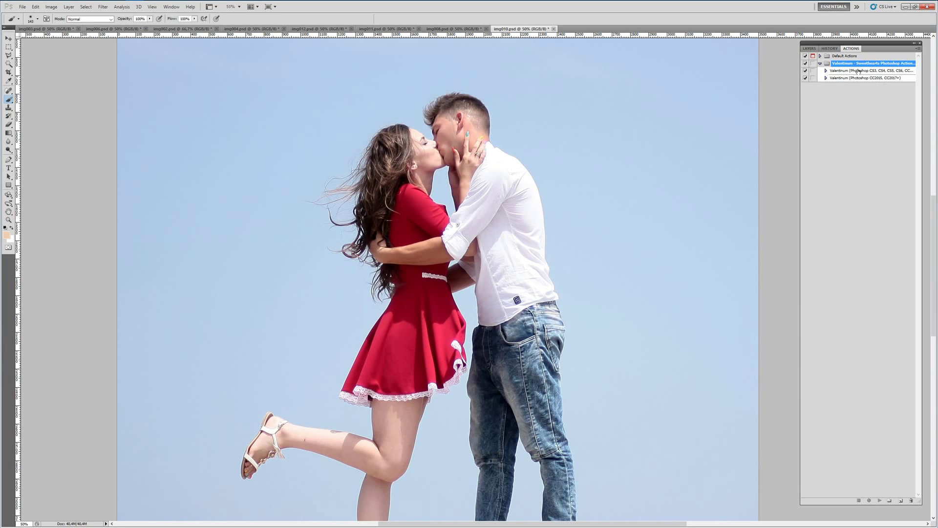
{"action": "left_click", "coordinate": [826, 71]}
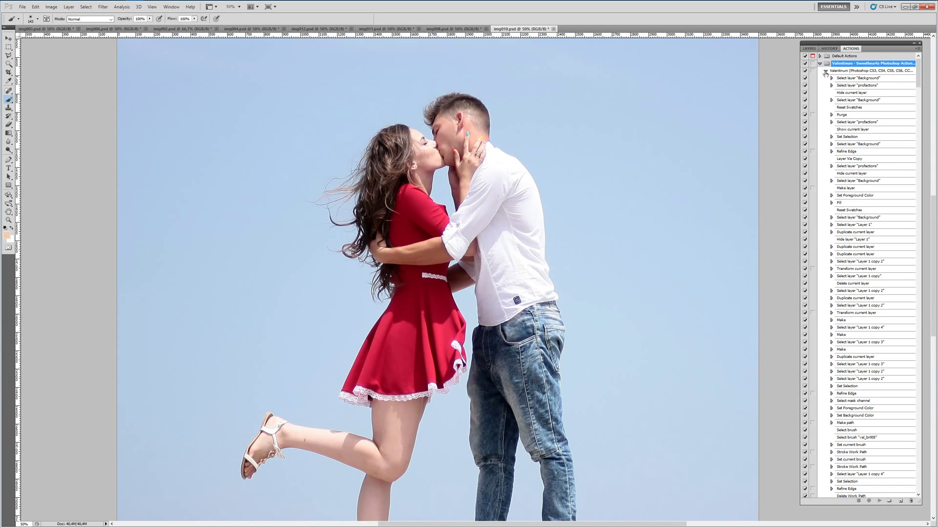
{"action": "left_click", "coordinate": [809, 48]}
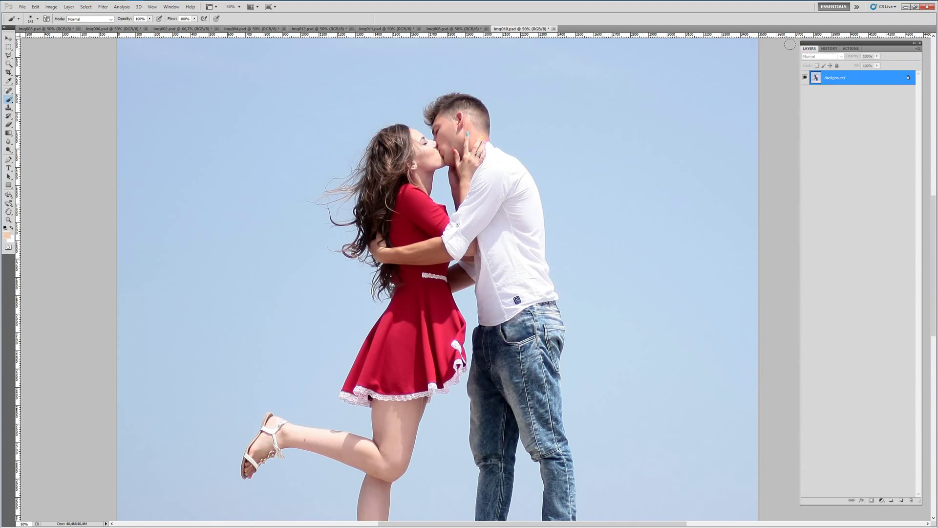
Create a new layer named profactions and reset colours to default black and white
{"action": "left_click", "coordinate": [902, 501]}
{"action": "double_click", "coordinate": [834, 78]}
{"action": "type", "text": "profa"}
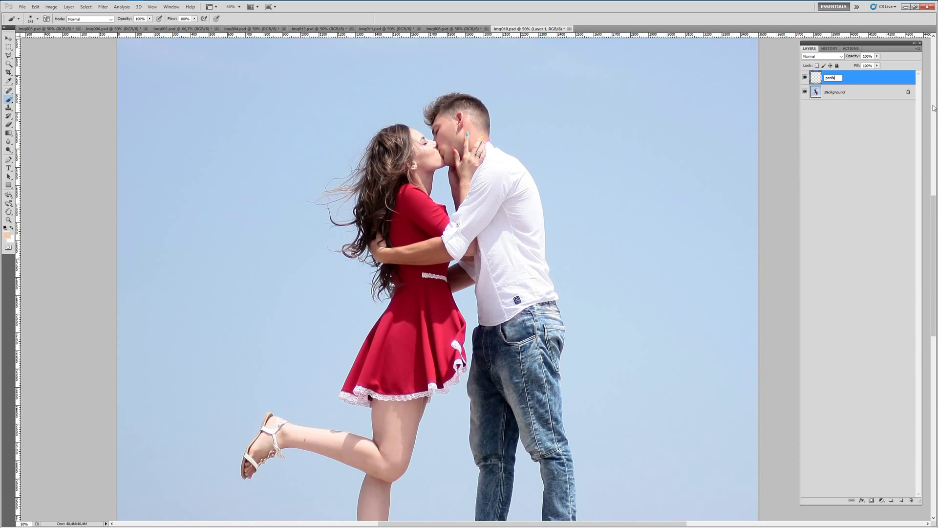
{"action": "type", "text": "ctions"}
{"action": "key", "text": "Return"}
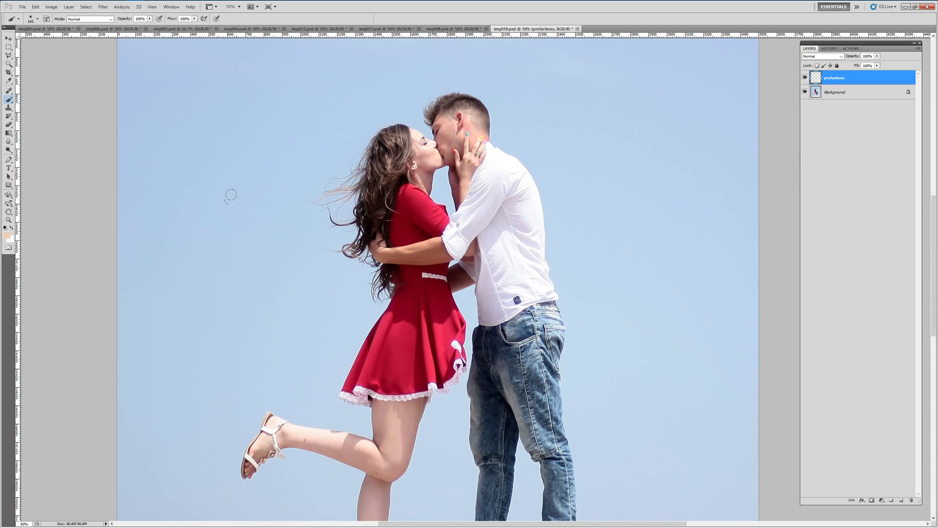
{"action": "key", "text": "d"}
Set the foreground colour to red
{"action": "left_click", "coordinate": [6, 236]}
{"action": "left_click", "coordinate": [751, 175]}
{"action": "left_click", "coordinate": [830, 168]}
Brush red over the couple's heads, torsos, the woman's leg and the man's legs
{"action": "mouse_move", "coordinate": [462, 102]}
{"action": "left_mouse_down"}
{"action": "mouse_move", "coordinate": [473, 105]}
{"action": "mouse_move", "coordinate": [429, 153]}
{"action": "mouse_move", "coordinate": [374, 182]}
{"action": "mouse_move", "coordinate": [411, 155]}
{"action": "mouse_move", "coordinate": [394, 258]}
{"action": "mouse_move", "coordinate": [383, 215]}
{"action": "mouse_move", "coordinate": [523, 250]}
{"action": "mouse_move", "coordinate": [504, 163]}
{"action": "mouse_move", "coordinate": [545, 276]}
{"action": "mouse_move", "coordinate": [543, 375]}
{"action": "left_mouse_up"}
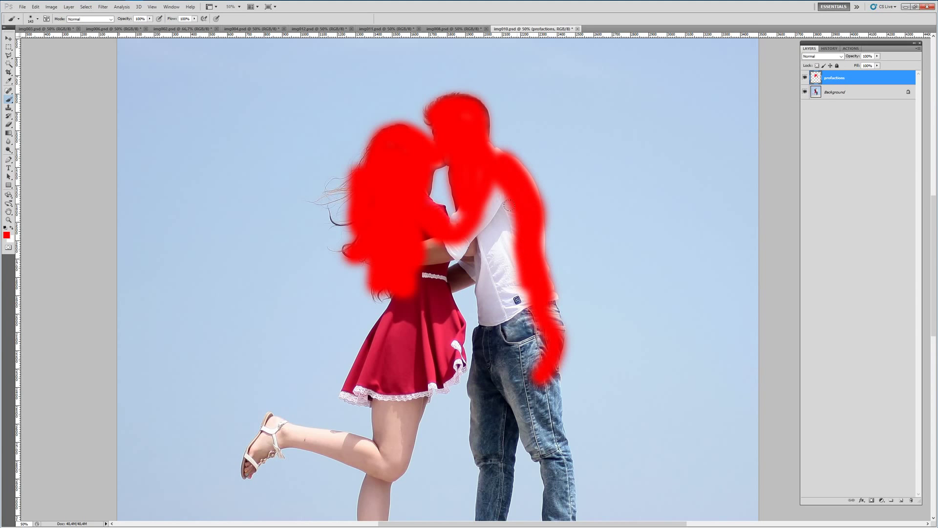
{"action": "mouse_move", "coordinate": [509, 204]}
{"action": "left_mouse_down"}
{"action": "mouse_move", "coordinate": [470, 252]}
{"action": "mouse_move", "coordinate": [494, 431]}
{"action": "mouse_move", "coordinate": [523, 391]}
{"action": "mouse_move", "coordinate": [513, 261]}
{"action": "mouse_move", "coordinate": [528, 267]}
{"action": "mouse_move", "coordinate": [451, 317]}
{"action": "left_mouse_up"}
{"action": "mouse_move", "coordinate": [426, 223]}
{"action": "left_mouse_down"}
{"action": "mouse_move", "coordinate": [422, 339]}
{"action": "mouse_move", "coordinate": [339, 389]}
{"action": "mouse_move", "coordinate": [379, 349]}
{"action": "left_mouse_up"}
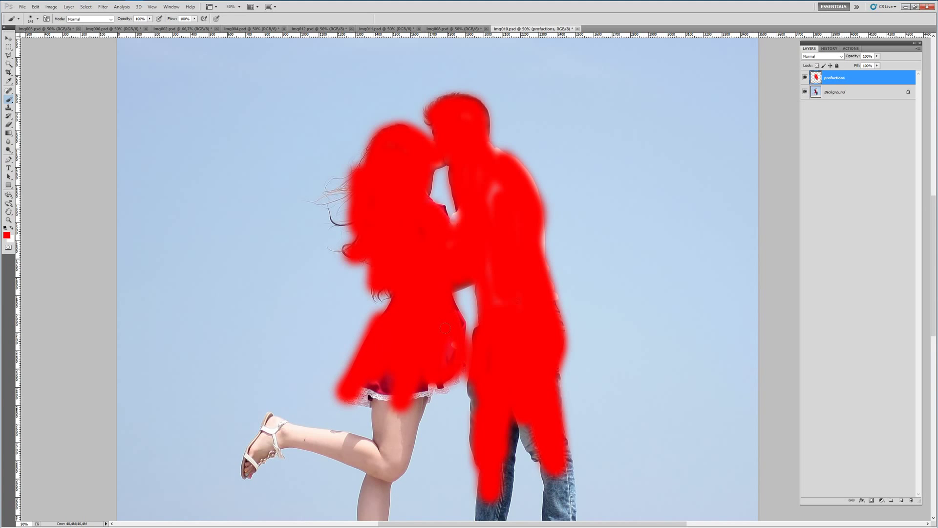
{"action": "mouse_move", "coordinate": [405, 398]}
{"action": "left_mouse_down"}
{"action": "mouse_move", "coordinate": [389, 455]}
{"action": "mouse_move", "coordinate": [416, 420]}
{"action": "mouse_move", "coordinate": [257, 450]}
{"action": "mouse_move", "coordinate": [266, 419]}
{"action": "left_mouse_up"}
{"action": "mouse_move", "coordinate": [252, 458]}
{"action": "left_mouse_down"}
{"action": "mouse_move", "coordinate": [342, 452]}
{"action": "mouse_move", "coordinate": [381, 508]}
{"action": "mouse_move", "coordinate": [416, 440]}
{"action": "mouse_move", "coordinate": [425, 283]}
{"action": "left_mouse_up"}
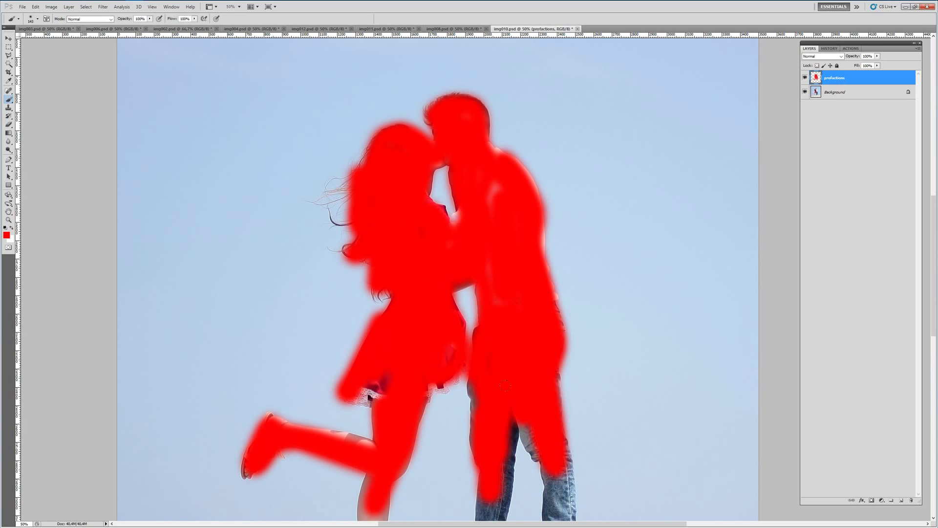
{"action": "left_click_drag", "start_coordinate": [476, 477], "coordinate": [470, 520]}
{"action": "mouse_move", "coordinate": [538, 444]}
{"action": "left_mouse_down"}
{"action": "mouse_move", "coordinate": [540, 506]}
{"action": "mouse_move", "coordinate": [562, 481]}
{"action": "mouse_move", "coordinate": [526, 432]}
{"action": "mouse_move", "coordinate": [526, 448]}
{"action": "left_mouse_up"}
{"action": "left_click_drag", "start_coordinate": [468, 391], "coordinate": [469, 415]}
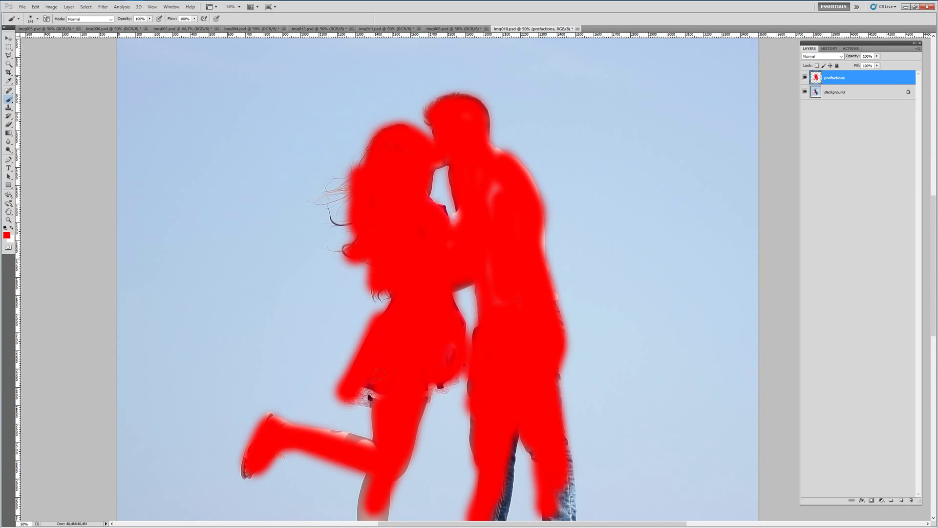
Toggle the red profactions layer off and on twice to check coverage
{"action": "left_click", "coordinate": [806, 78]}
{"action": "left_click", "coordinate": [806, 77]}
{"action": "left_click", "coordinate": [805, 77]}
{"action": "left_click", "coordinate": [806, 77]}
Play the Valentinum CS3 action on the photo, then collapse its step list
{"action": "left_click", "coordinate": [852, 48]}
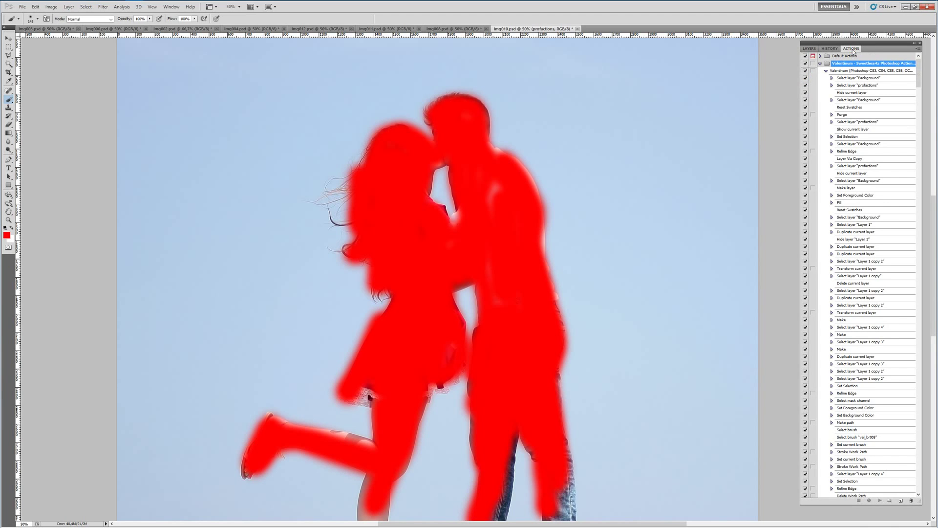
{"action": "left_click", "coordinate": [853, 71]}
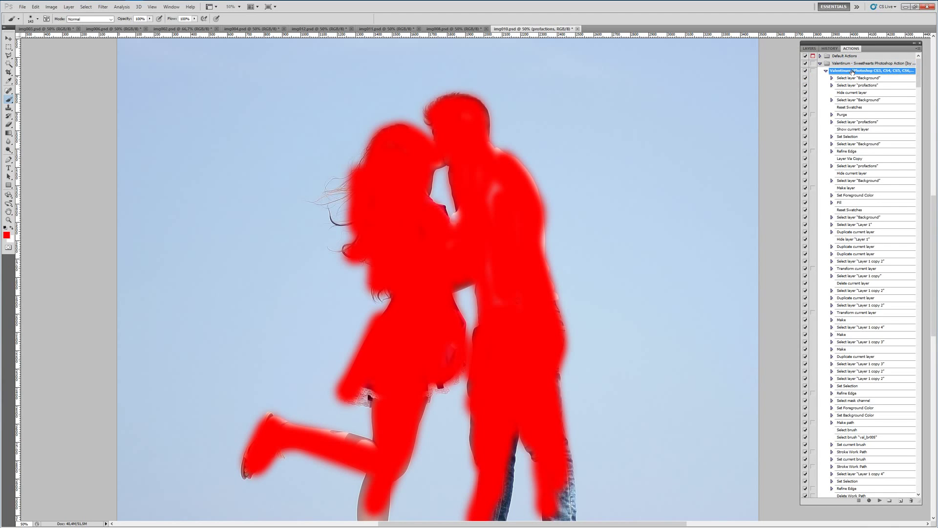
{"action": "left_click", "coordinate": [880, 501]}
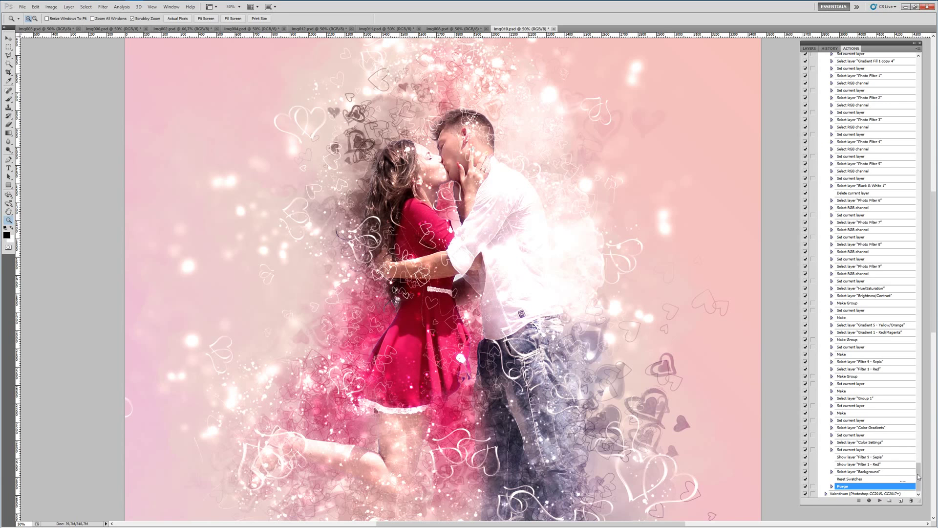
{"action": "left_click_drag", "start_coordinate": [919, 476], "coordinate": [919, 73]}
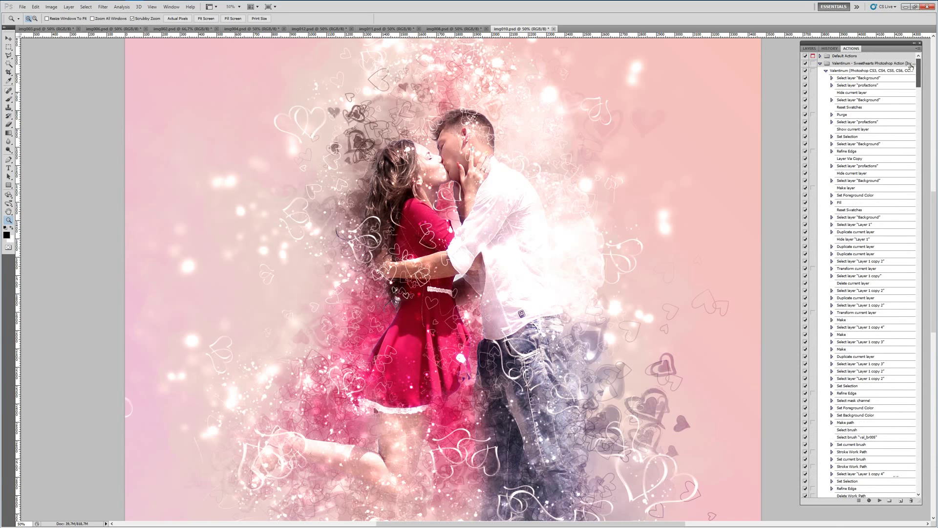
{"action": "left_click", "coordinate": [847, 72]}
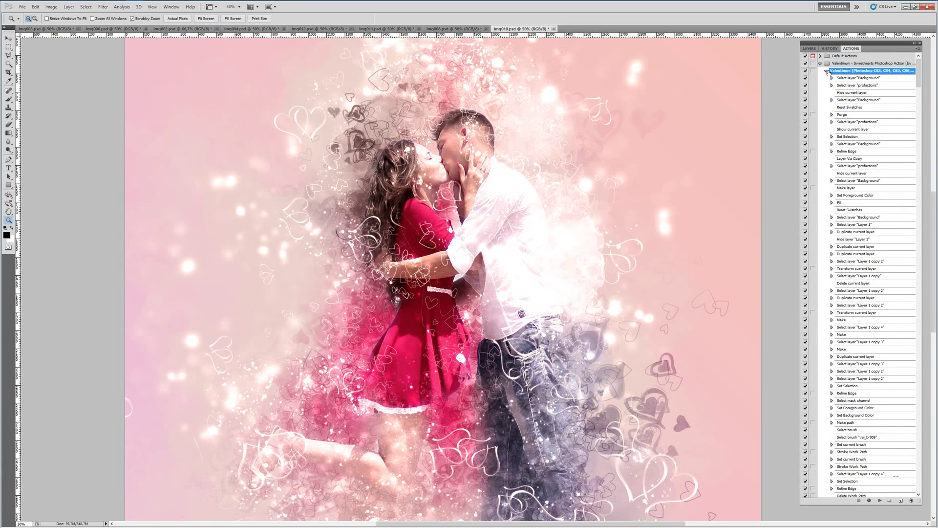
{"action": "left_click", "coordinate": [810, 49]}
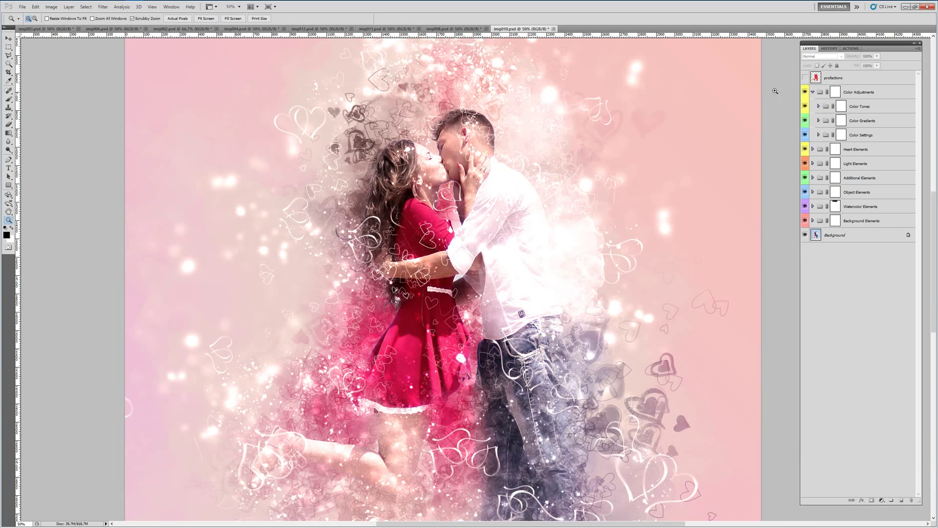
Zoom in and back out to 50%, then hide all the generated effect groups
{"action": "left_click_drag", "start_coordinate": [537, 244], "coordinate": [530, 237]}
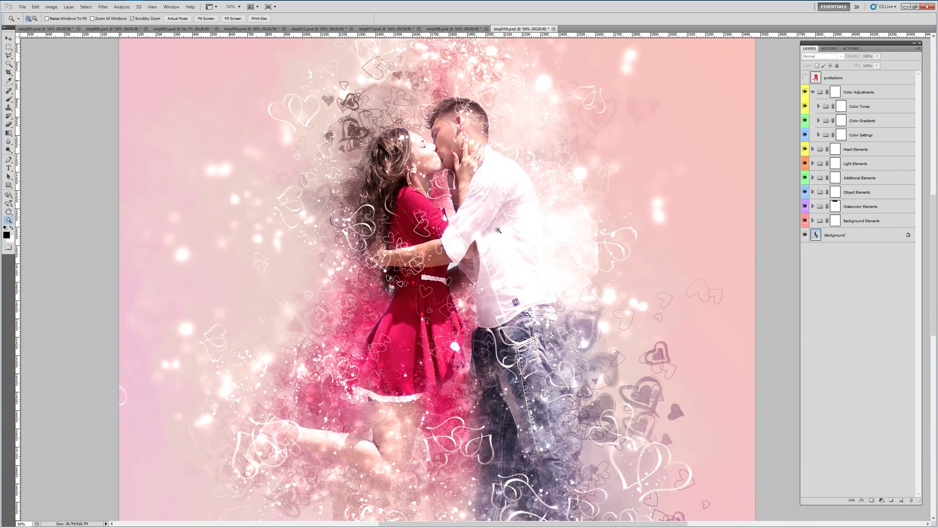
{"action": "left_click", "coordinate": [483, 238]}
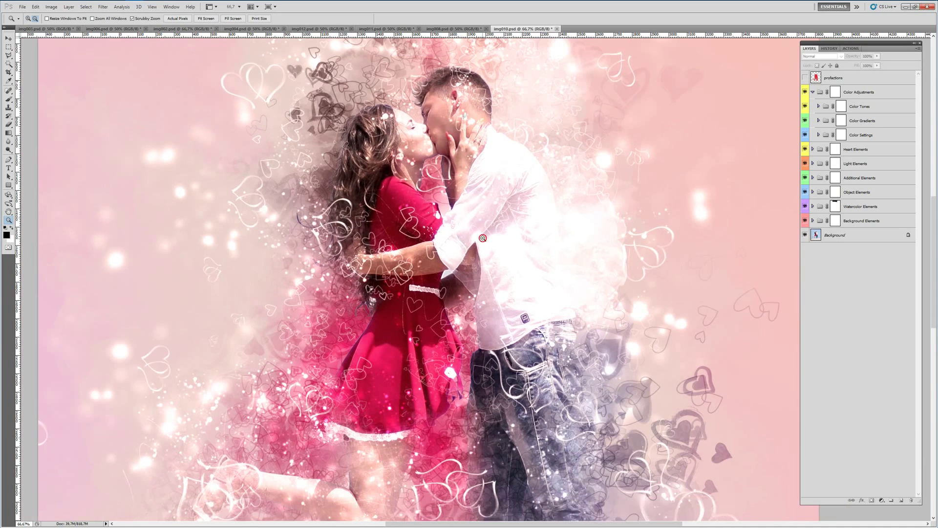
{"action": "left_click", "coordinate": [483, 238], "text": "alt"}
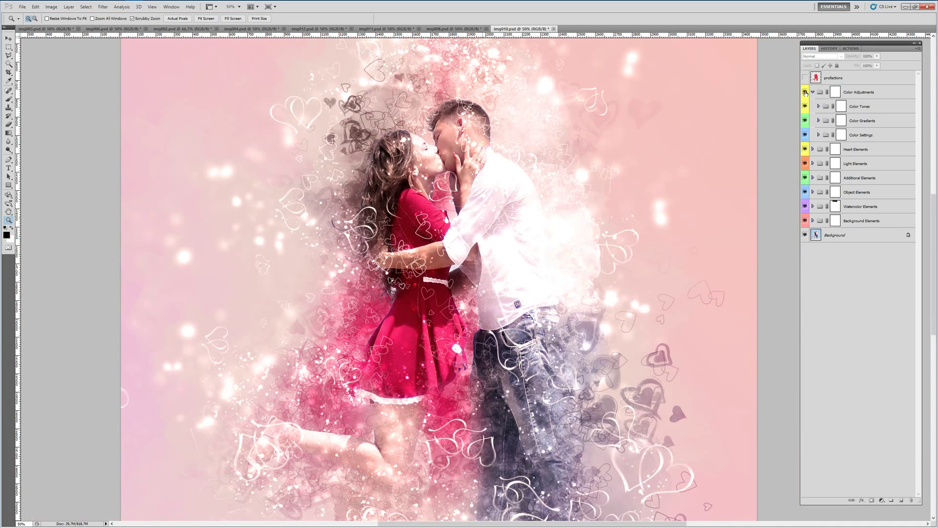
{"action": "mouse_move", "coordinate": [805, 92]}
{"action": "left_mouse_down"}
{"action": "mouse_move", "coordinate": [808, 224]}
{"action": "mouse_move", "coordinate": [803, 167]}
{"action": "left_mouse_up"}
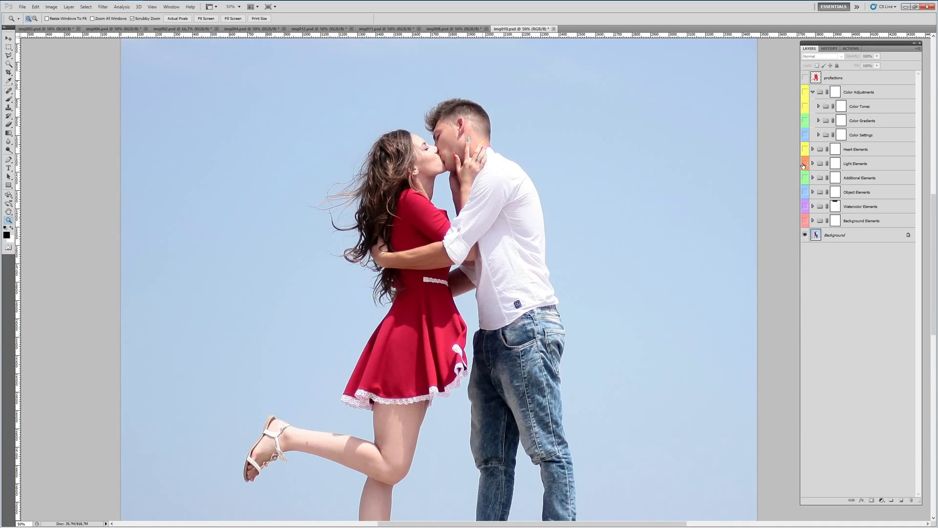
Show Background, Watercolor, Object, Additional, Light, Heart and Color groups in turn, then hide Color and Light
{"action": "left_click", "coordinate": [805, 221]}
{"action": "left_click", "coordinate": [805, 206]}
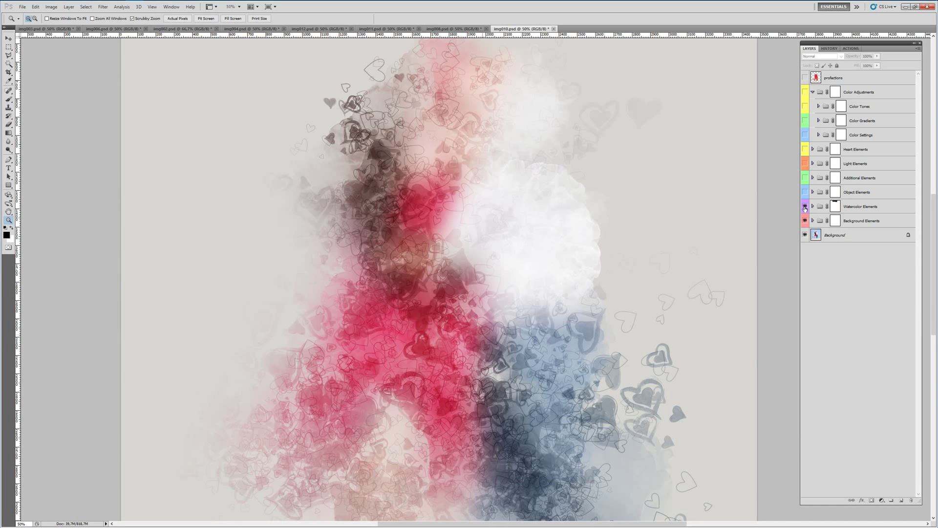
{"action": "left_click", "coordinate": [805, 192]}
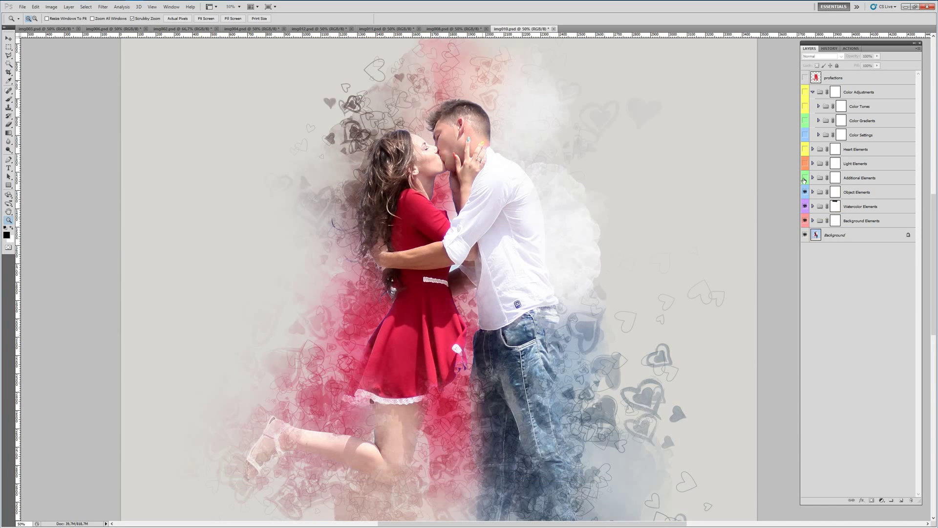
{"action": "left_click", "coordinate": [805, 178]}
{"action": "left_click", "coordinate": [805, 164]}
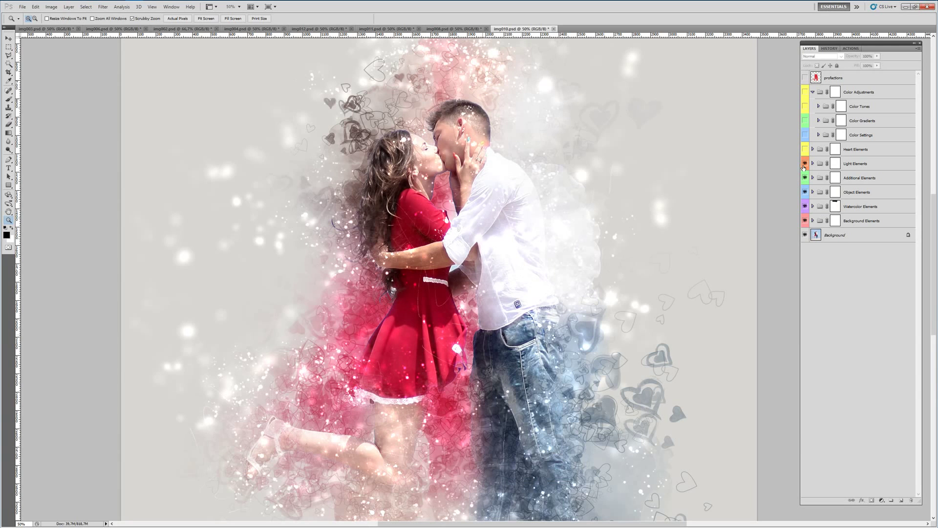
{"action": "left_click", "coordinate": [805, 150]}
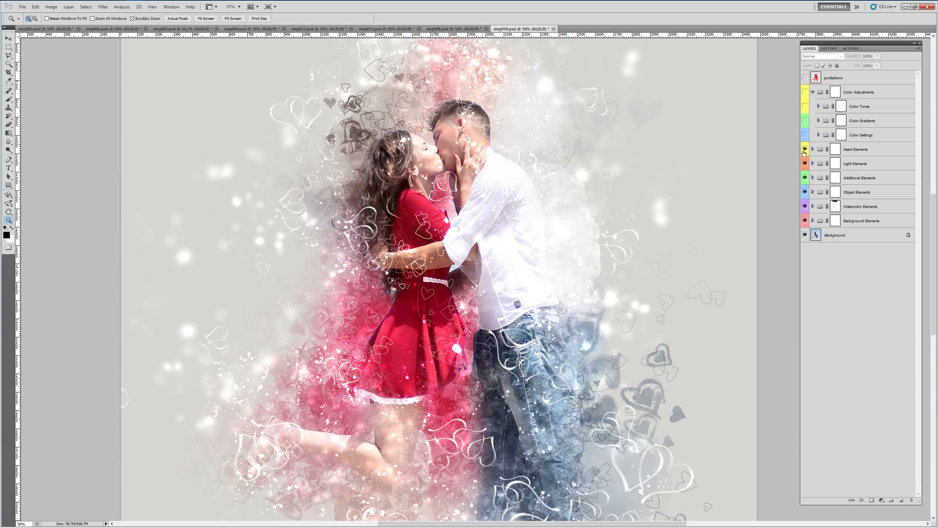
{"action": "left_click", "coordinate": [805, 135]}
{"action": "left_click", "coordinate": [805, 120]}
{"action": "left_click_drag", "start_coordinate": [805, 93], "coordinate": [805, 135]}
{"action": "left_click", "coordinate": [805, 163]}
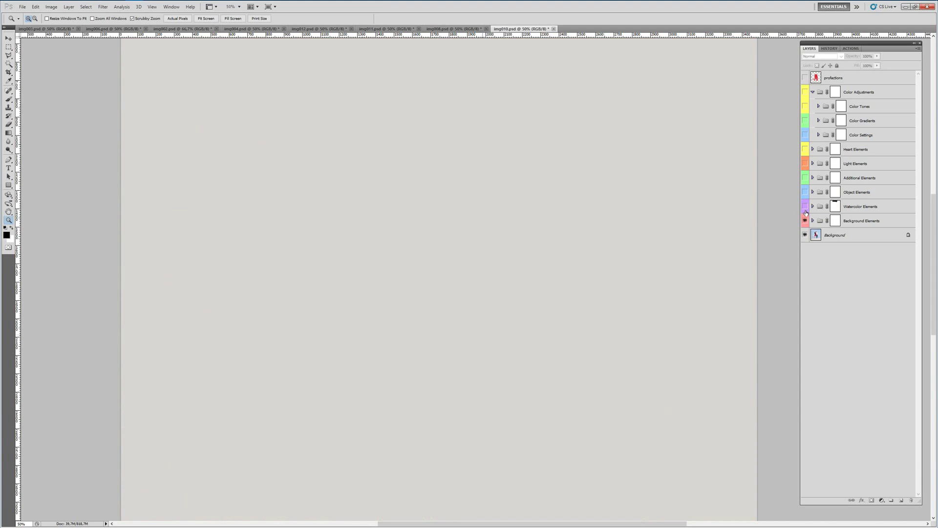
Preview Watercolor Elements' watercolor area, Thick hearts and Thin hearts layers, then collapse and hide it
{"action": "left_click", "coordinate": [805, 206]}
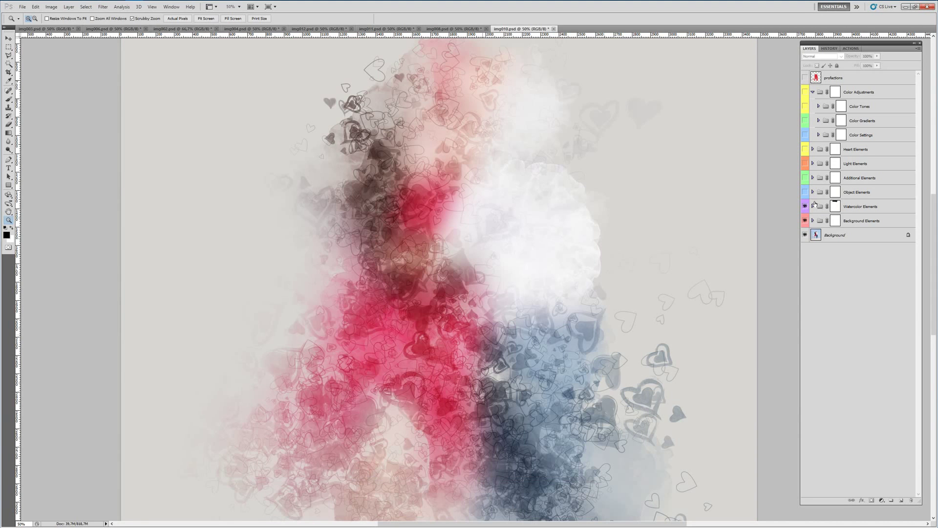
{"action": "left_click", "coordinate": [814, 206]}
{"action": "left_click_drag", "start_coordinate": [806, 221], "coordinate": [805, 250]}
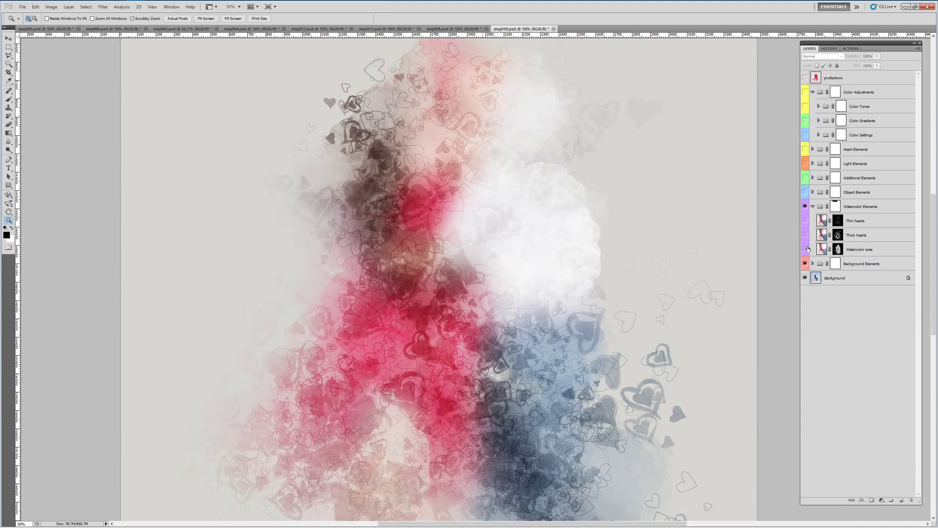
{"action": "left_click", "coordinate": [805, 249]}
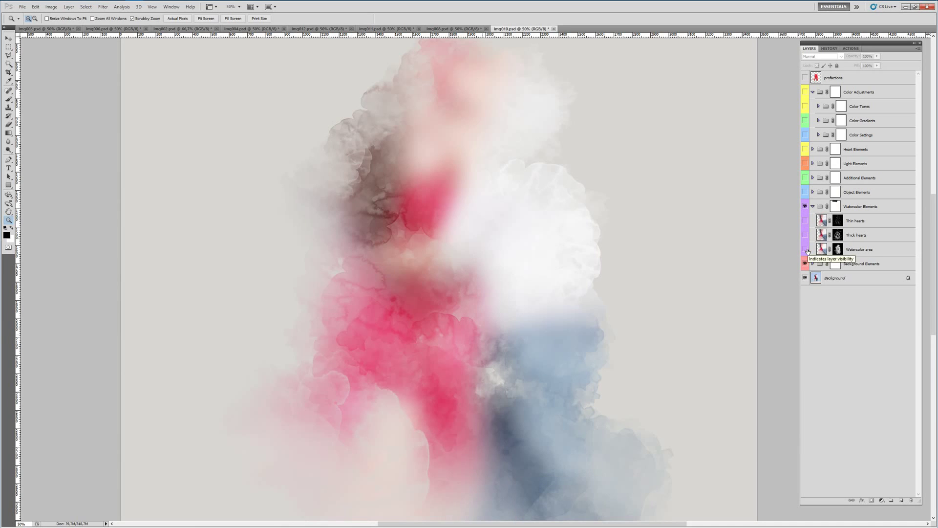
{"action": "left_click", "coordinate": [805, 250]}
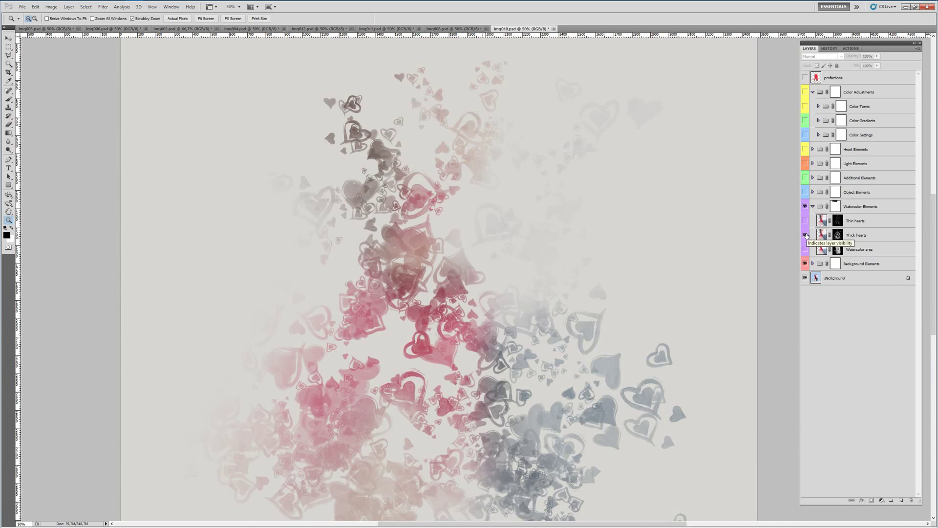
{"action": "left_click", "coordinate": [805, 235]}
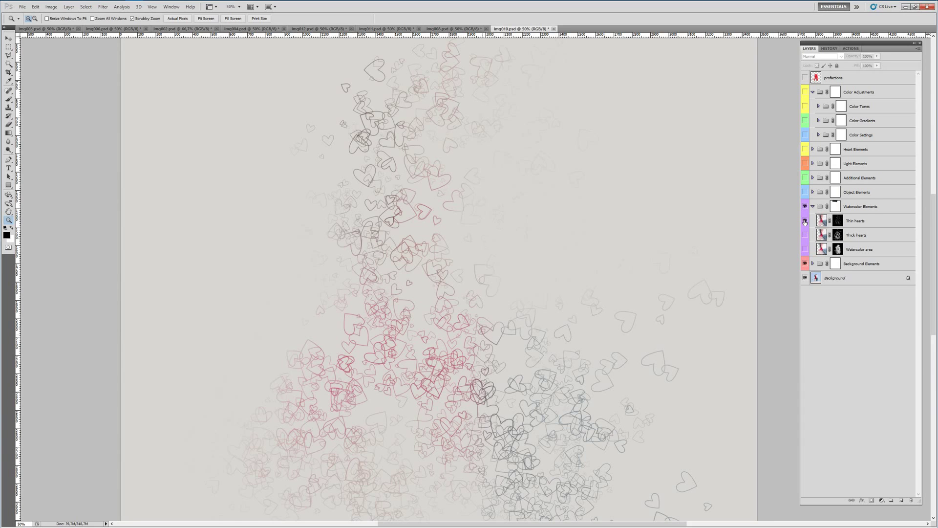
{"action": "left_click", "coordinate": [805, 221]}
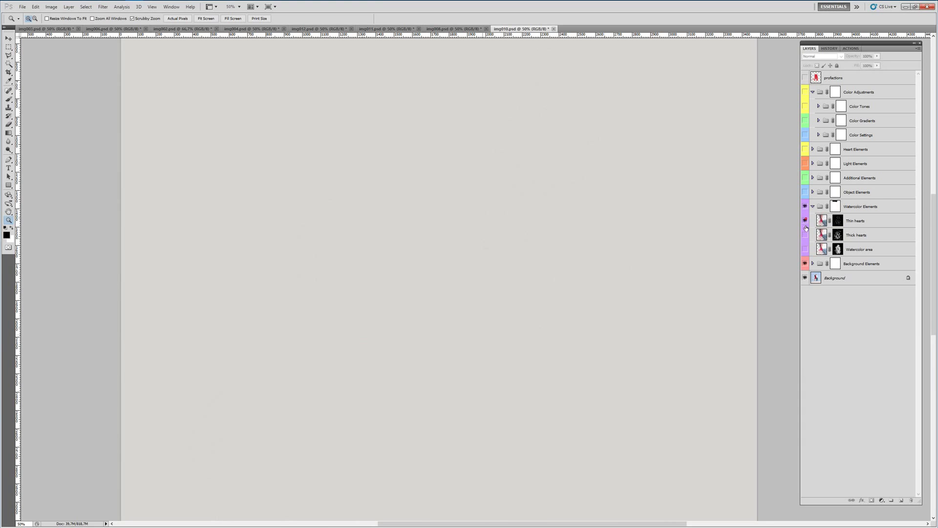
{"action": "left_click", "coordinate": [813, 208]}
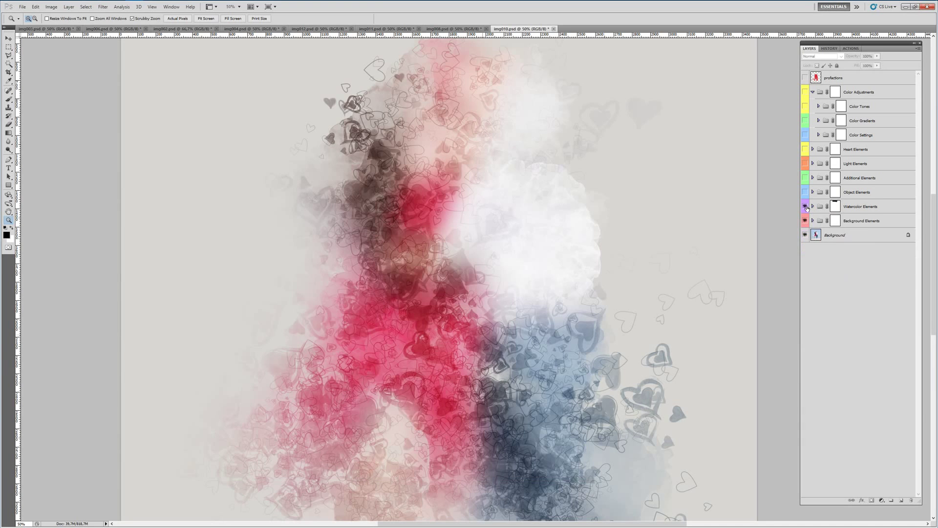
Preview Object Elements' Selected area, Light contour and Original object layers, then collapse it
{"action": "left_click", "coordinate": [805, 192]}
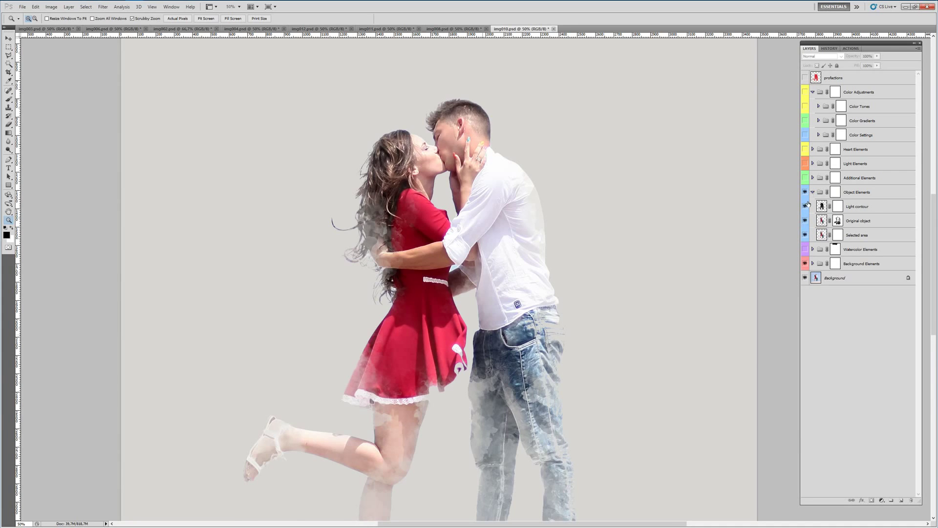
{"action": "left_click_drag", "start_coordinate": [805, 206], "coordinate": [805, 234]}
{"action": "left_click", "coordinate": [805, 235]}
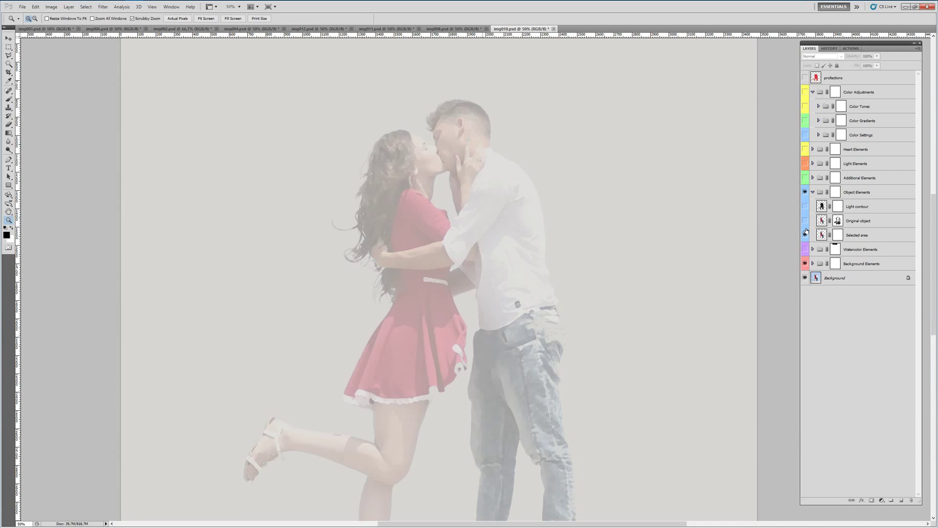
{"action": "left_click", "coordinate": [805, 206]}
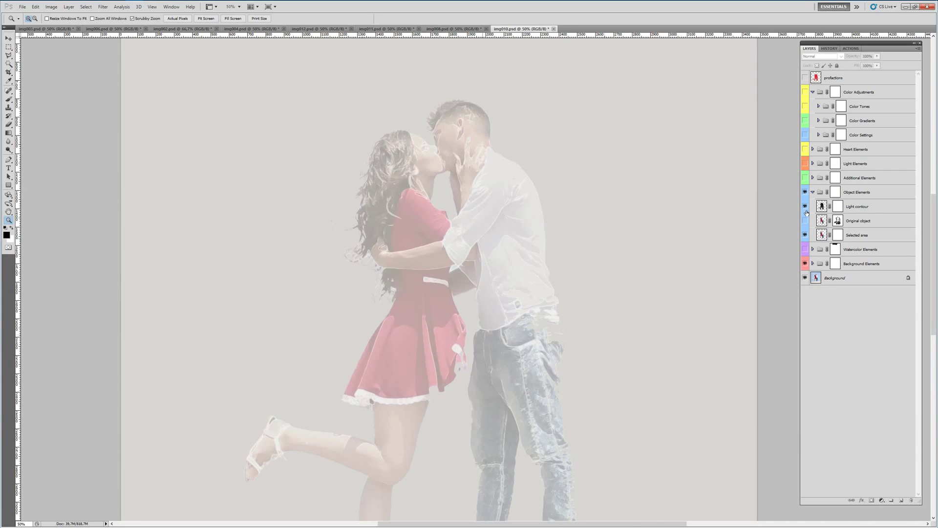
{"action": "left_click", "coordinate": [806, 221]}
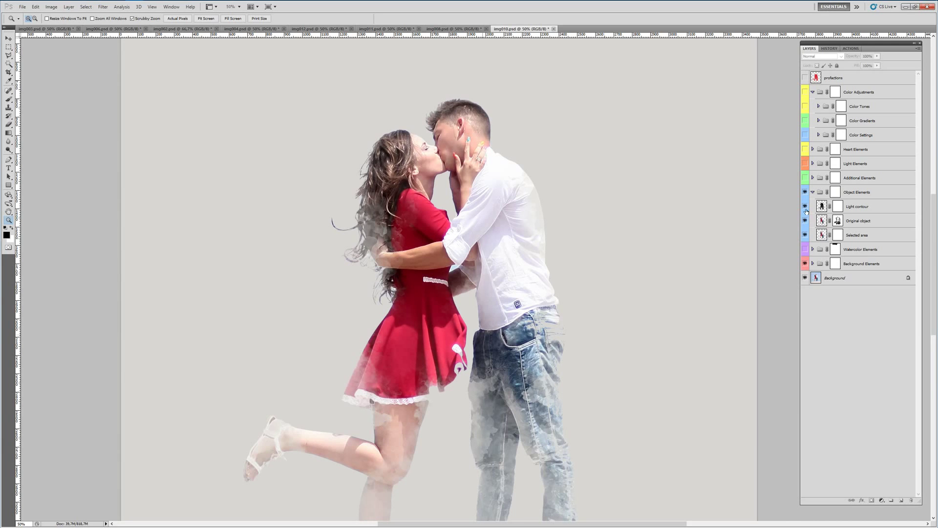
{"action": "left_click", "coordinate": [813, 193]}
Preview Additional Elements' fragments and Vintage scratch, paint and drawing layers, then collapse and hide it
{"action": "left_click", "coordinate": [805, 192]}
{"action": "left_click", "coordinate": [805, 177]}
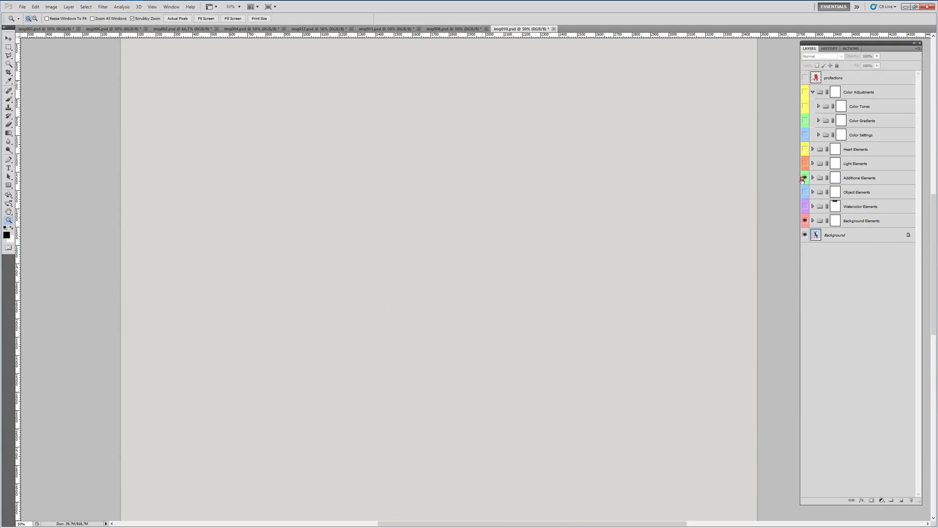
{"action": "left_click", "coordinate": [810, 179]}
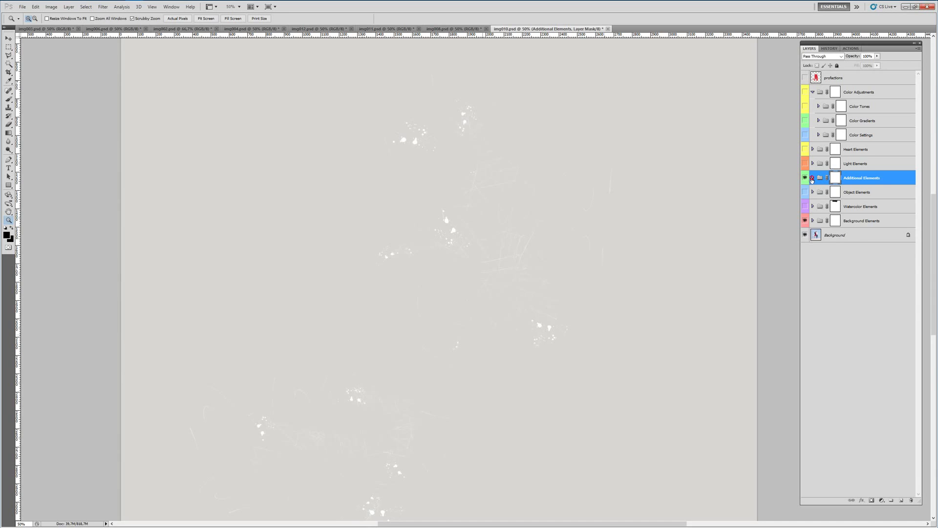
{"action": "left_click", "coordinate": [812, 178]}
{"action": "left_click", "coordinate": [806, 249]}
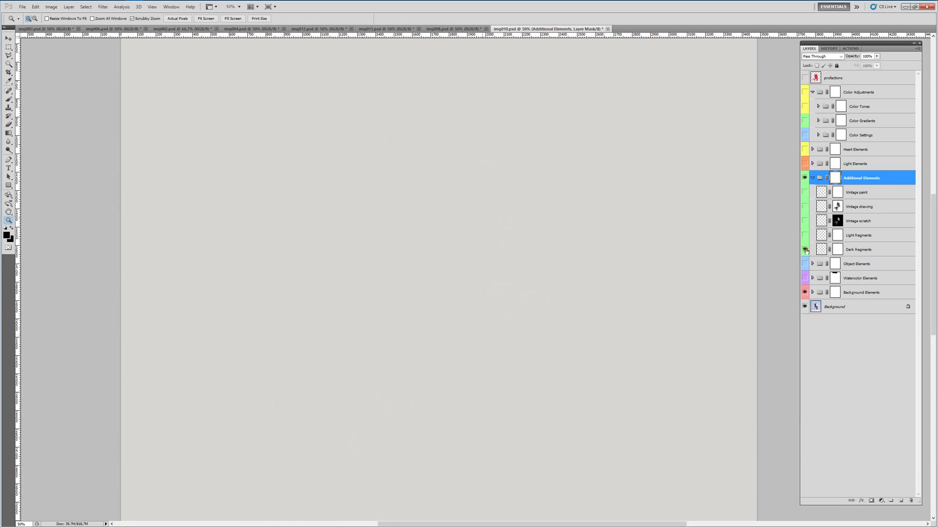
{"action": "left_click", "coordinate": [806, 247]}
{"action": "left_click", "coordinate": [805, 236]}
{"action": "left_click", "coordinate": [806, 221]}
{"action": "left_click", "coordinate": [806, 221]}
{"action": "left_click", "coordinate": [805, 206]}
{"action": "left_click", "coordinate": [806, 221]}
{"action": "left_click", "coordinate": [805, 207]}
{"action": "left_click", "coordinate": [813, 177]}
Preview Light Elements' Small lights, Big lights and Light reflections layers, then collapse and hide it
{"action": "left_click", "coordinate": [806, 163]}
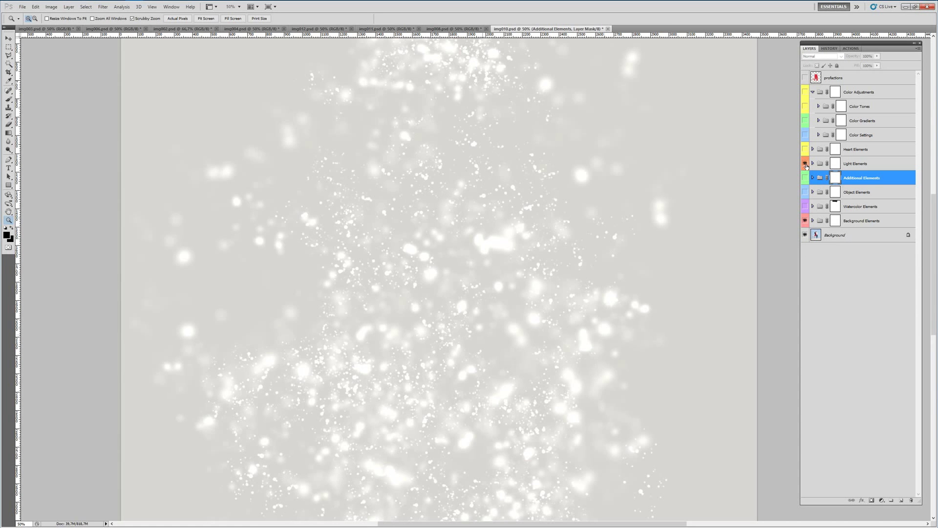
{"action": "left_click", "coordinate": [813, 163]}
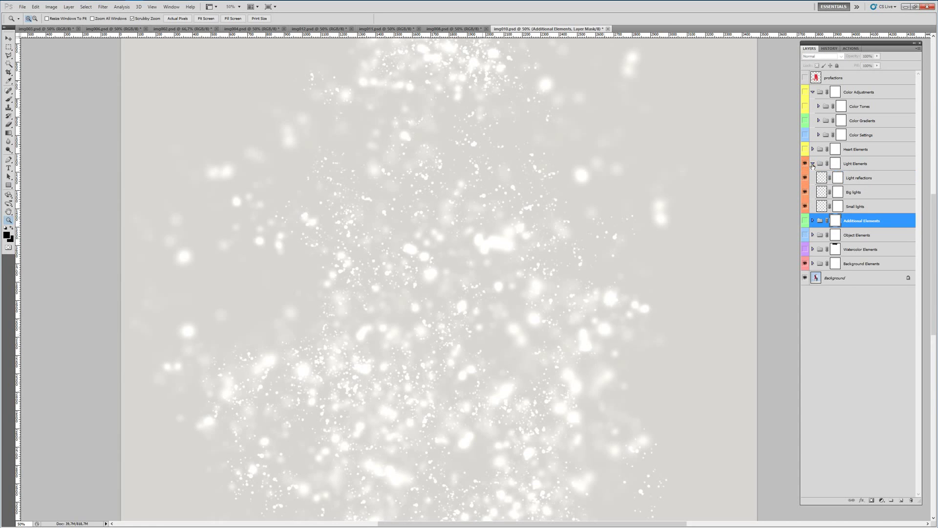
{"action": "left_click_drag", "start_coordinate": [806, 178], "coordinate": [805, 206]}
{"action": "left_click", "coordinate": [805, 206]}
{"action": "left_click", "coordinate": [805, 192]}
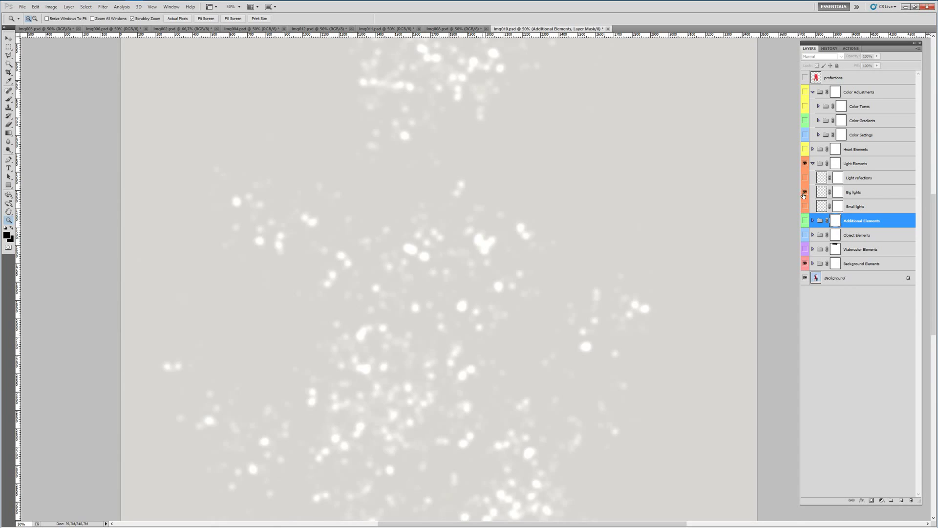
{"action": "left_click", "coordinate": [805, 178]}
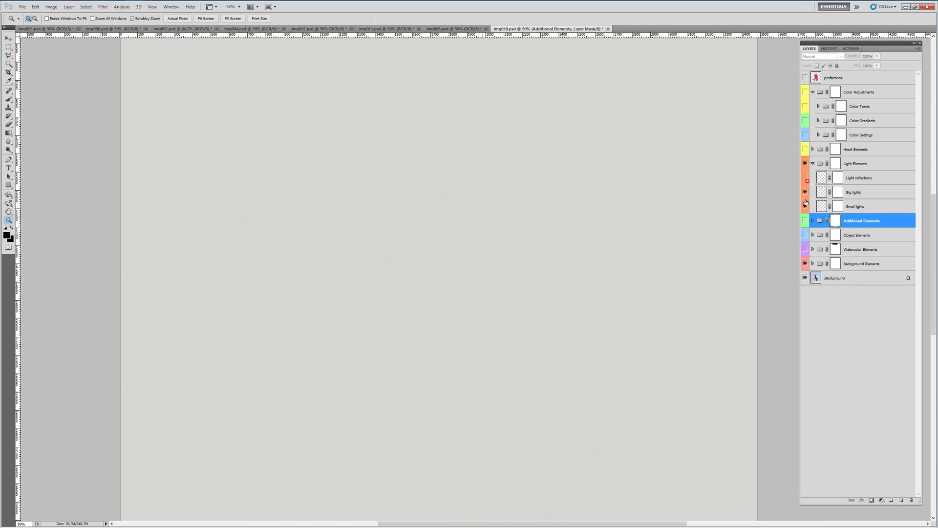
{"action": "left_click_drag", "start_coordinate": [804, 206], "coordinate": [805, 192]}
{"action": "left_click", "coordinate": [806, 178]}
{"action": "left_click", "coordinate": [820, 163]}
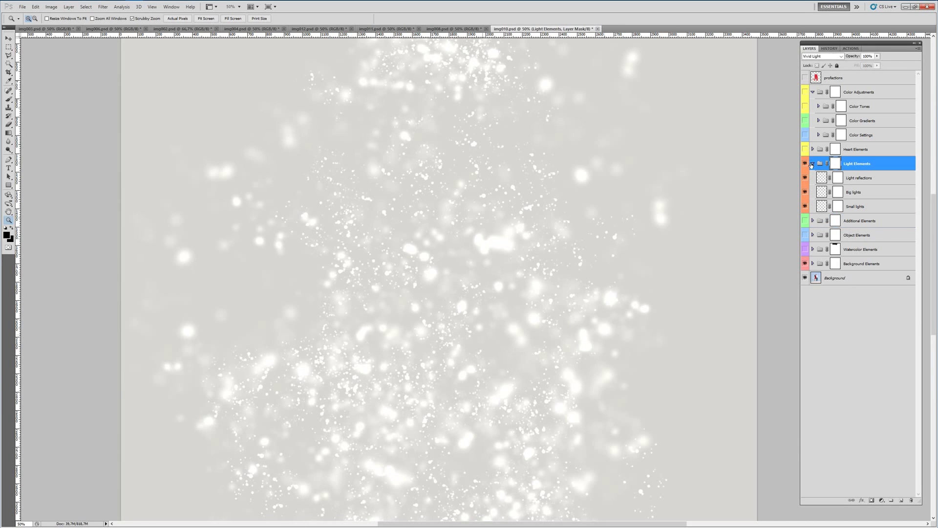
{"action": "left_click", "coordinate": [805, 163]}
Preview the Big, Middle, Small and Very small hearts layers, then hide Heart Elements and show Color Adjustments
{"action": "left_click", "coordinate": [805, 149]}
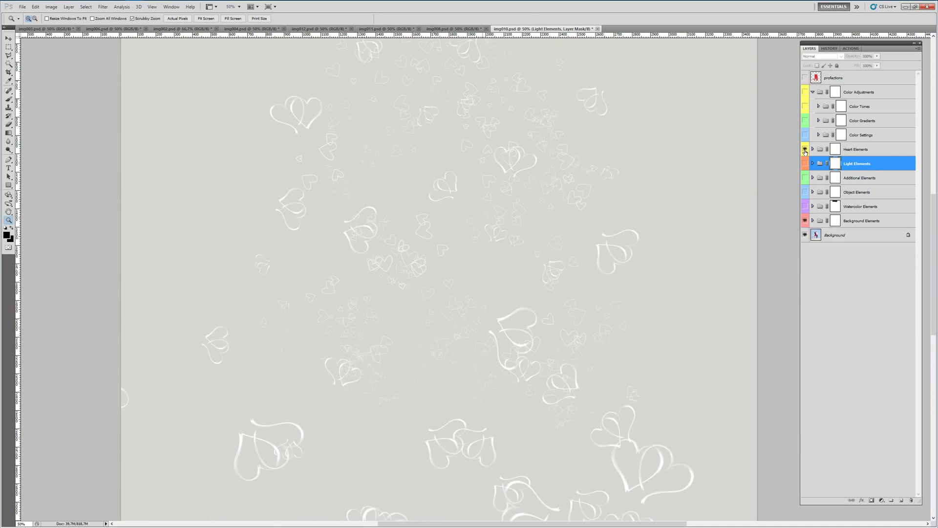
{"action": "left_click", "coordinate": [813, 149]}
{"action": "left_click_drag", "start_coordinate": [805, 163], "coordinate": [805, 208]}
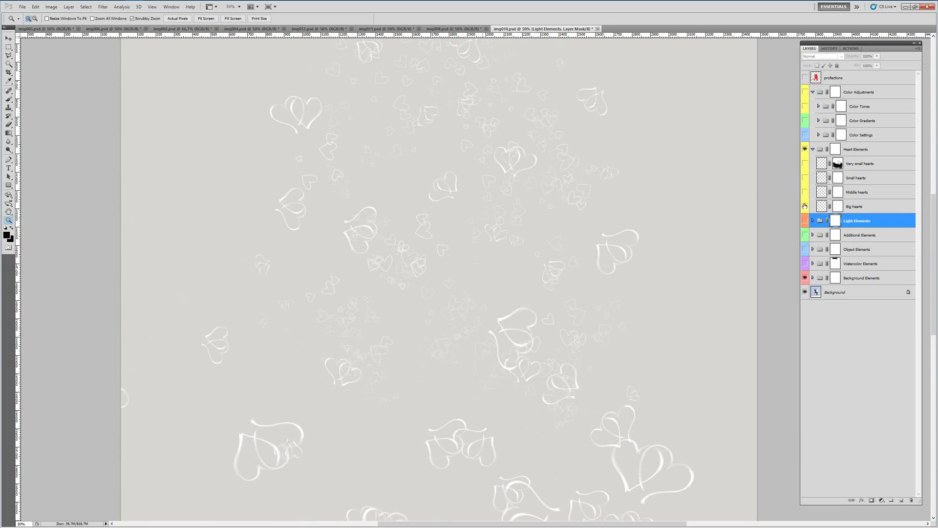
{"action": "left_click", "coordinate": [805, 206]}
{"action": "left_click", "coordinate": [805, 192]}
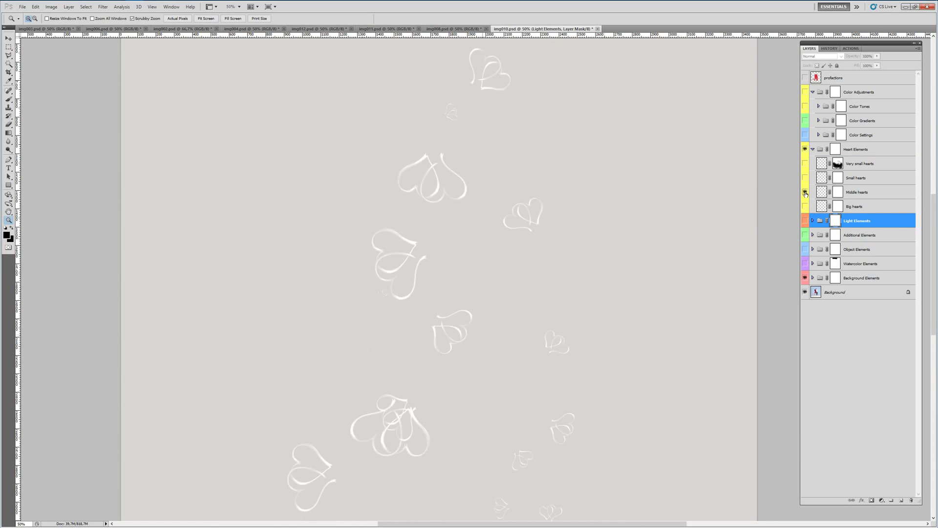
{"action": "left_click", "coordinate": [805, 178]}
{"action": "left_click", "coordinate": [805, 178]}
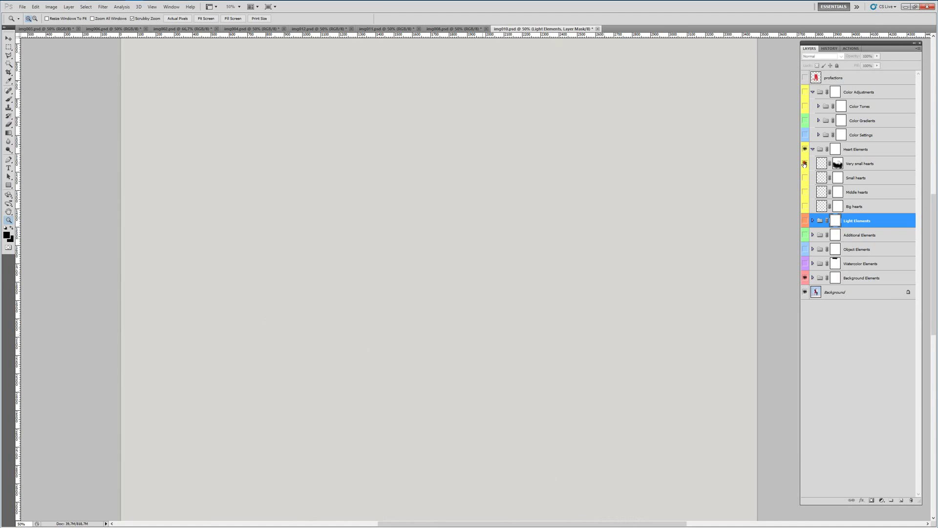
{"action": "left_click", "coordinate": [805, 163]}
{"action": "left_click", "coordinate": [805, 178]}
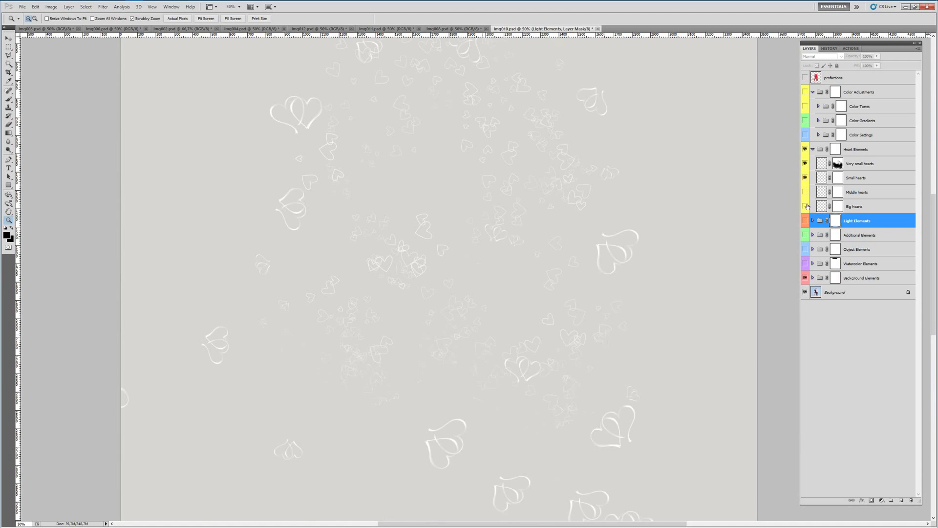
{"action": "left_click", "coordinate": [805, 207]}
{"action": "left_click", "coordinate": [813, 149]}
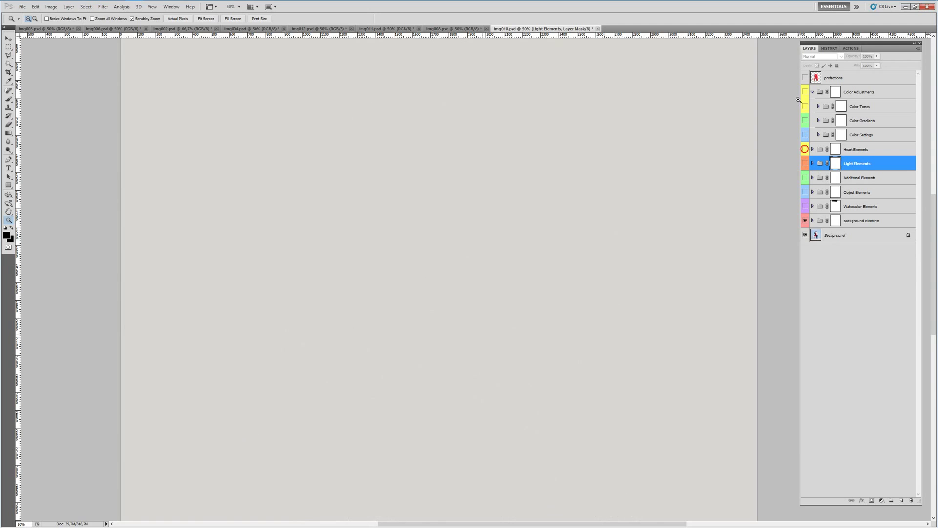
{"action": "left_click", "coordinate": [806, 92]}
Turn on Color Tones, Color Gradients and Color Settings and inspect their layers
{"action": "left_click_drag", "start_coordinate": [805, 135], "coordinate": [805, 106]}
{"action": "left_click", "coordinate": [819, 107]}
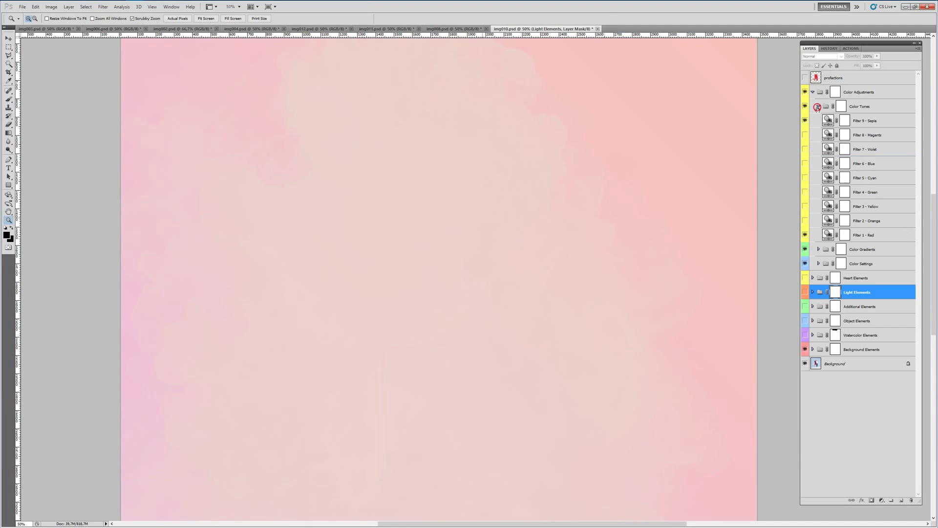
{"action": "left_click", "coordinate": [818, 106]}
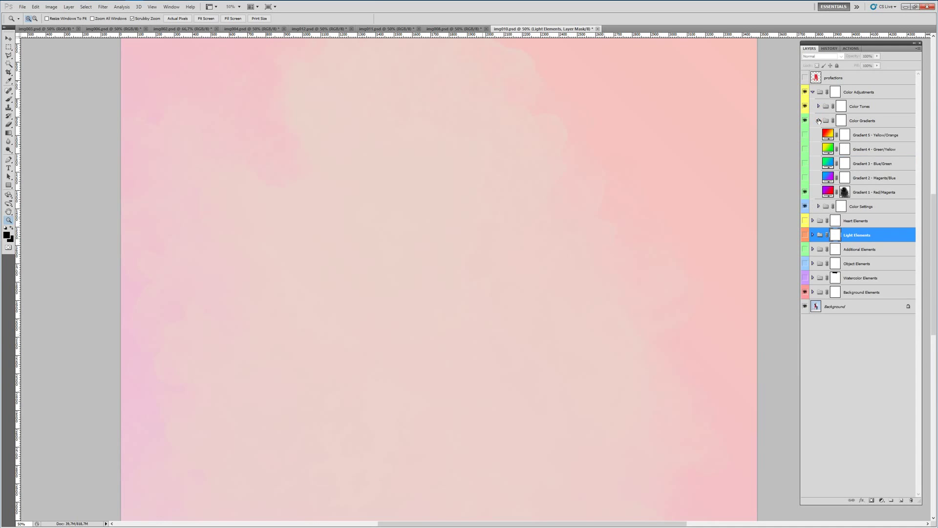
{"action": "left_click", "coordinate": [818, 120]}
{"action": "left_click", "coordinate": [820, 134]}
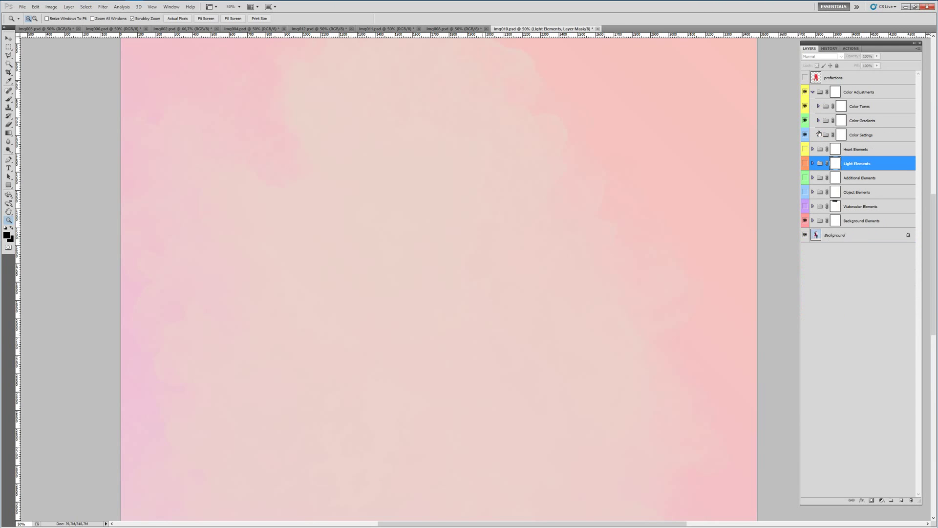
Show the watercolor hearts and the couple, with both Thin and Thick hearts visible
{"action": "left_click", "coordinate": [805, 207]}
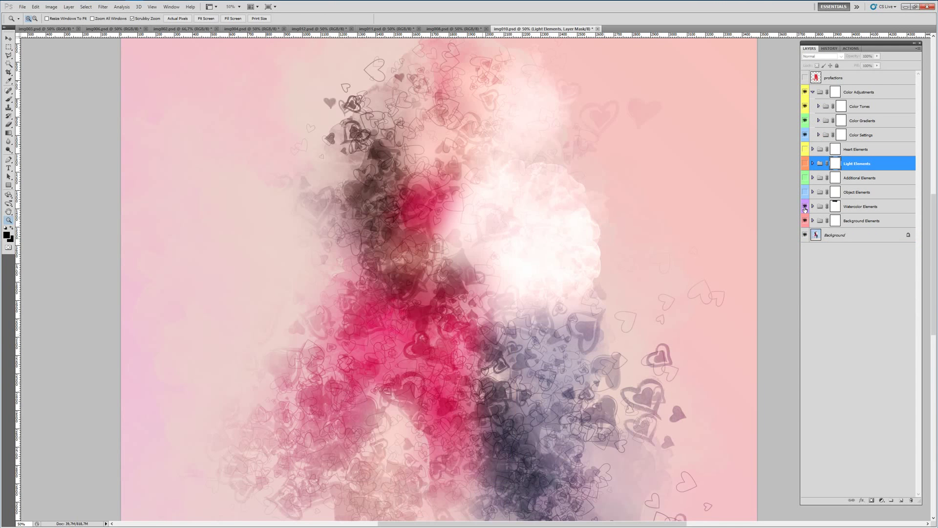
{"action": "left_click", "coordinate": [805, 192]}
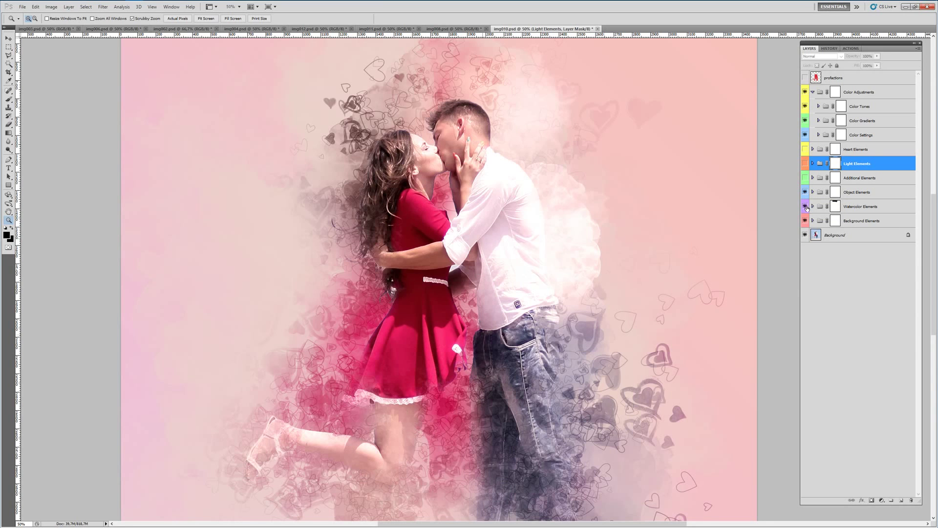
{"action": "left_click_drag", "start_coordinate": [805, 220], "coordinate": [805, 235]}
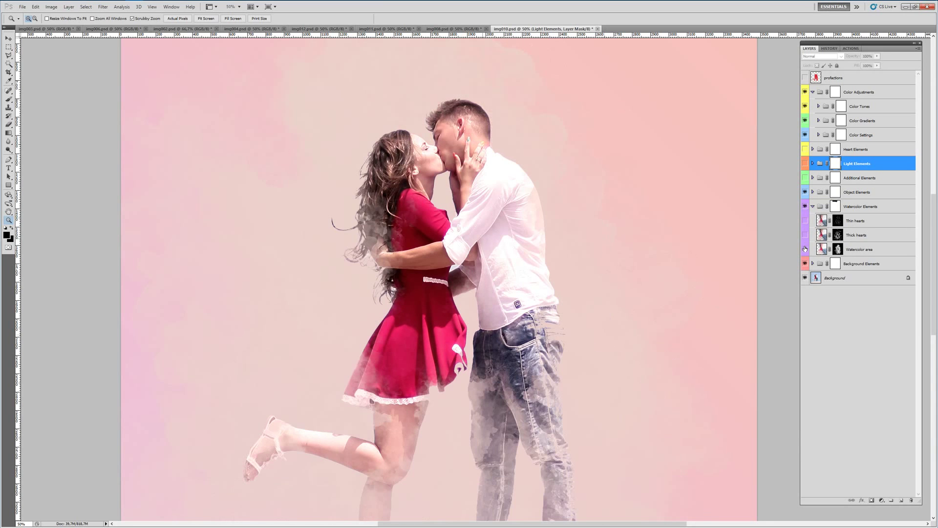
{"action": "left_click", "coordinate": [805, 221]}
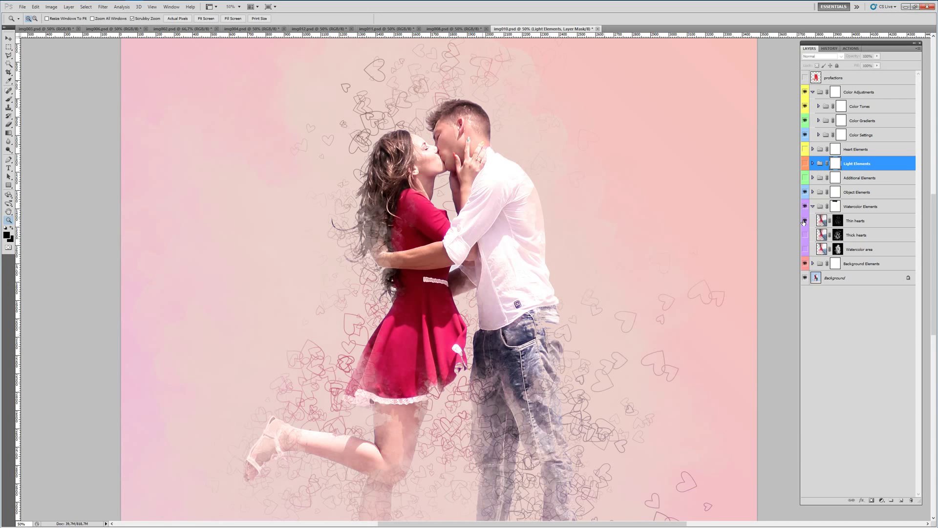
{"action": "left_click", "coordinate": [804, 221]}
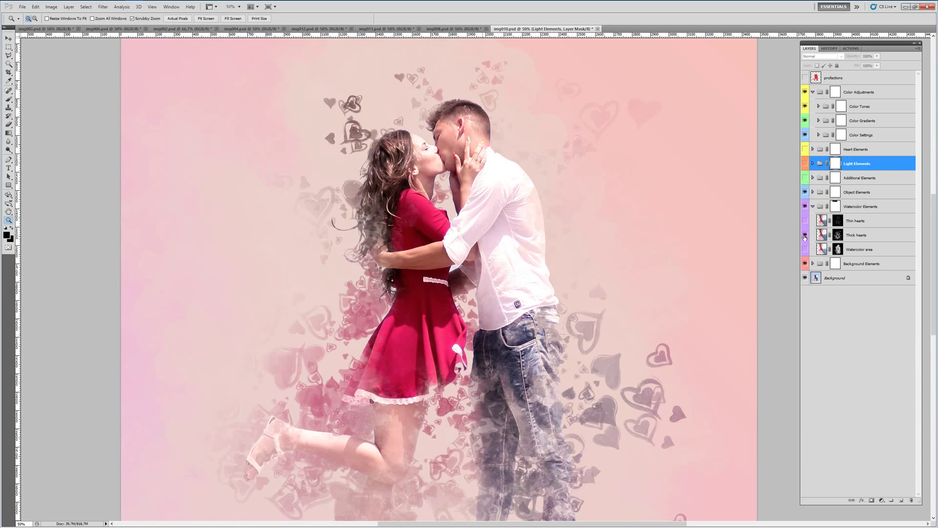
{"action": "left_click", "coordinate": [805, 221]}
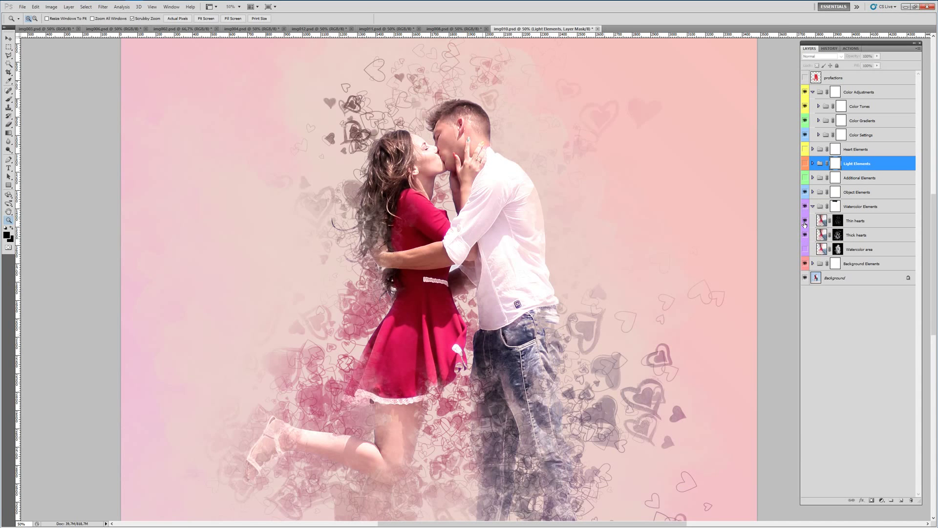
Add the Watercolor area wash, then show the Additional Elements speckles
{"action": "left_click", "coordinate": [806, 250]}
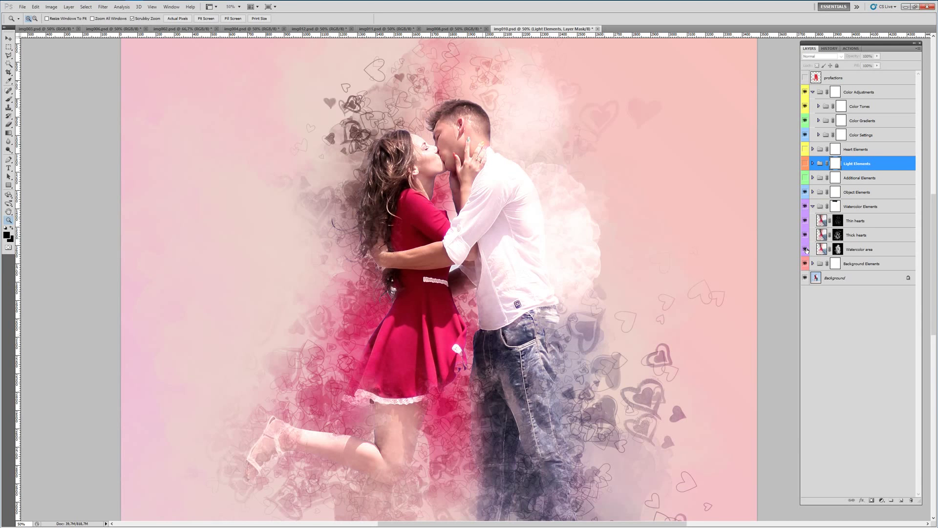
{"action": "left_click", "coordinate": [813, 207]}
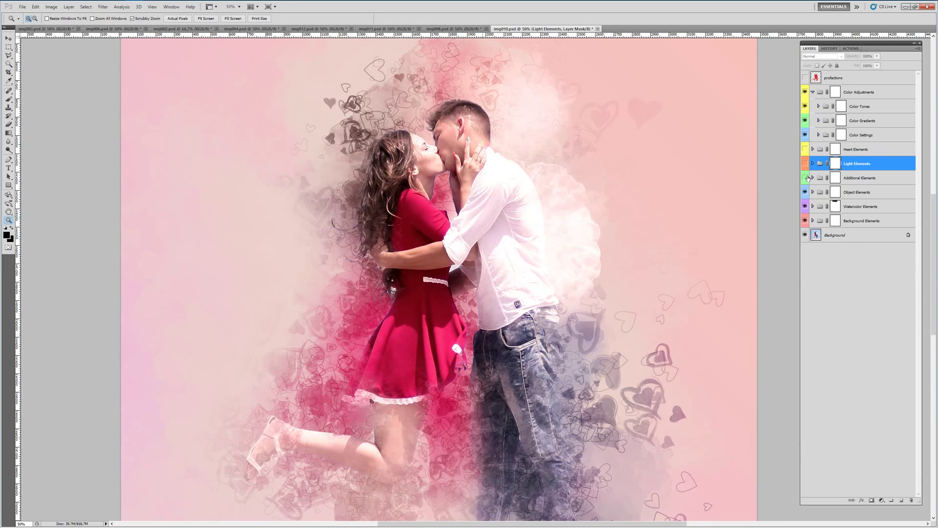
{"action": "left_click", "coordinate": [805, 178]}
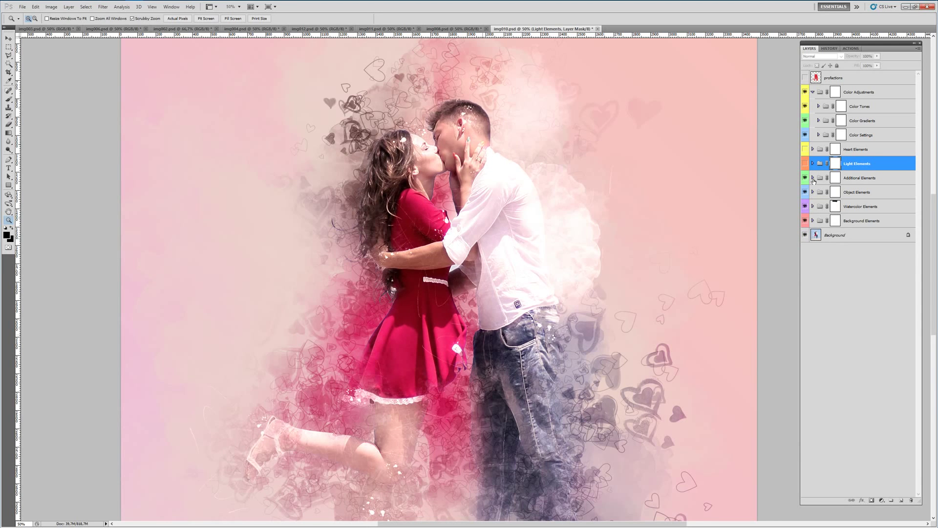
Show Light fragments, Vintage scratch, Vintage drawing and Vintage paint, then the Light Elements glow
{"action": "left_click", "coordinate": [813, 179]}
{"action": "left_click", "coordinate": [806, 249]}
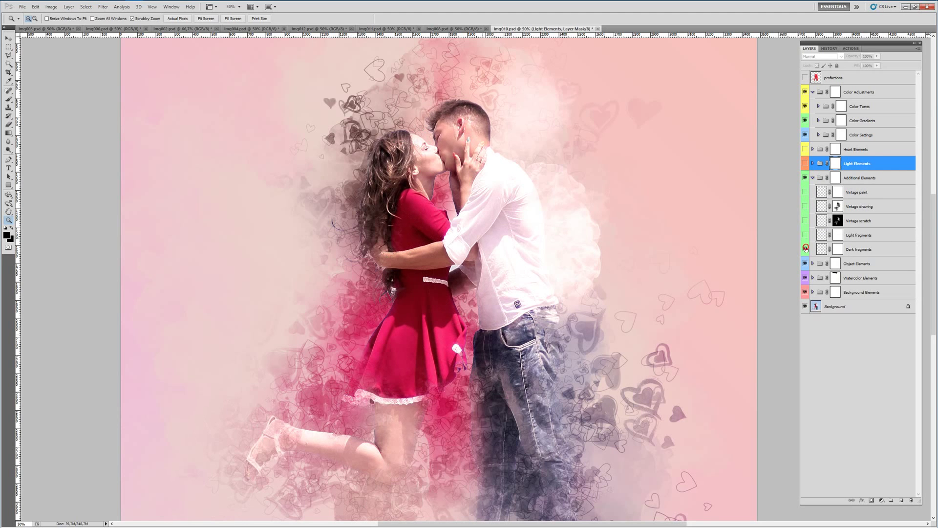
{"action": "left_click", "coordinate": [806, 250]}
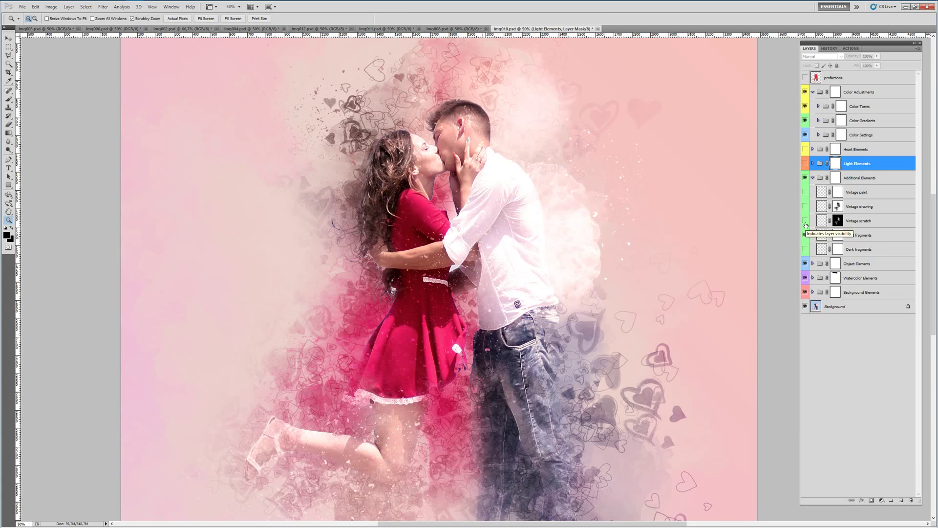
{"action": "left_click", "coordinate": [806, 221]}
{"action": "left_click", "coordinate": [806, 206]}
{"action": "left_click", "coordinate": [806, 193]}
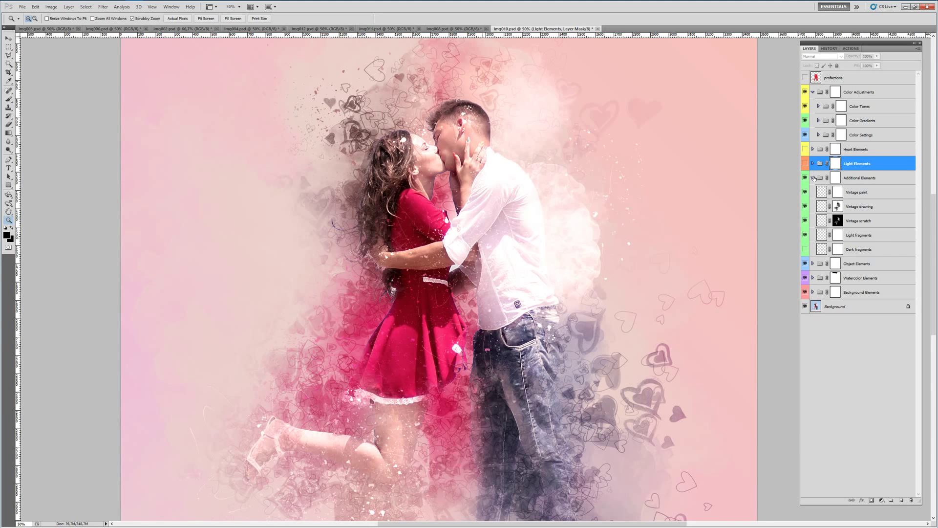
{"action": "left_click", "coordinate": [813, 178]}
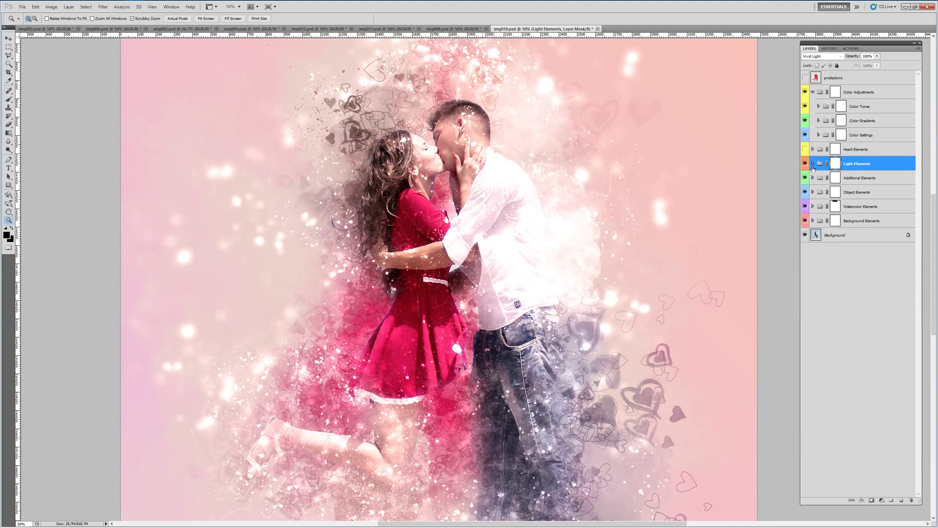
Compare Small lights, Big lights and Light reflections, leave all on, then enable Heart Elements
{"action": "left_click", "coordinate": [814, 163]}
{"action": "left_click", "coordinate": [806, 206]}
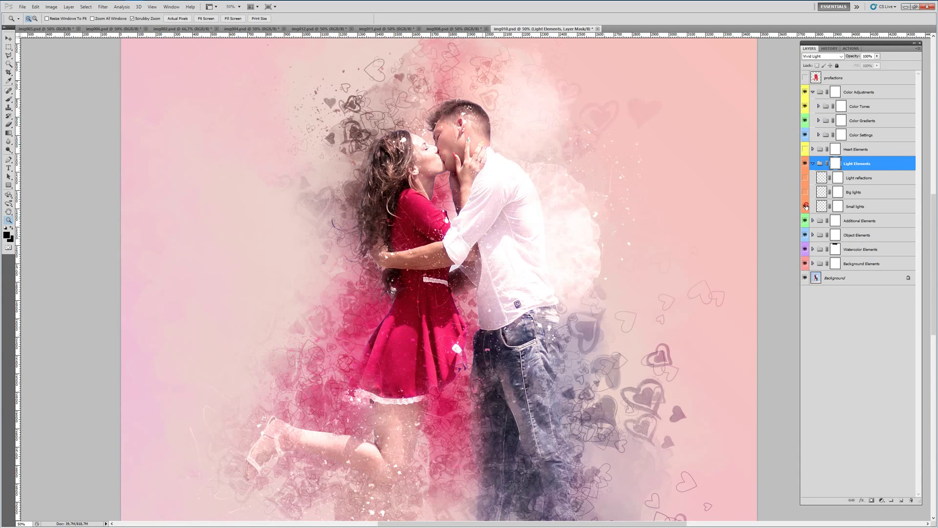
{"action": "left_click", "coordinate": [806, 206]}
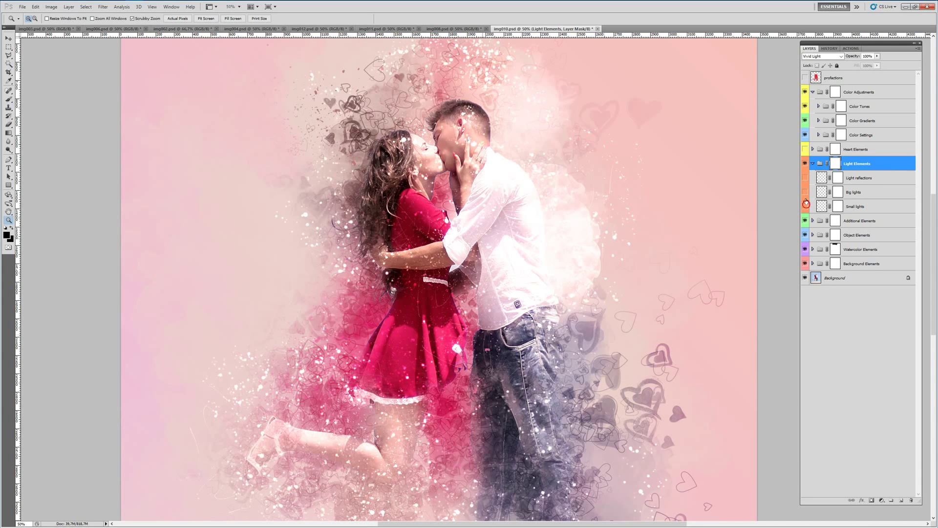
{"action": "left_click", "coordinate": [806, 192]}
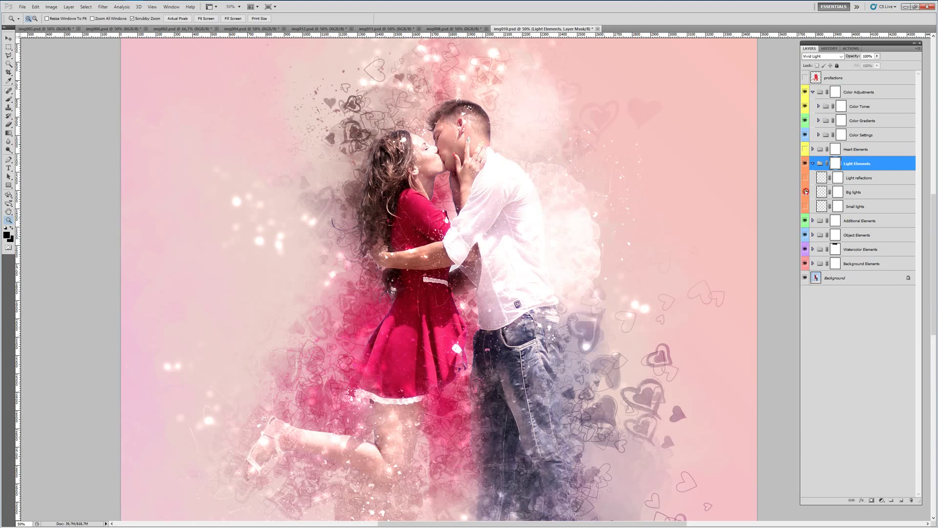
{"action": "left_click", "coordinate": [805, 193]}
{"action": "left_click", "coordinate": [805, 178]}
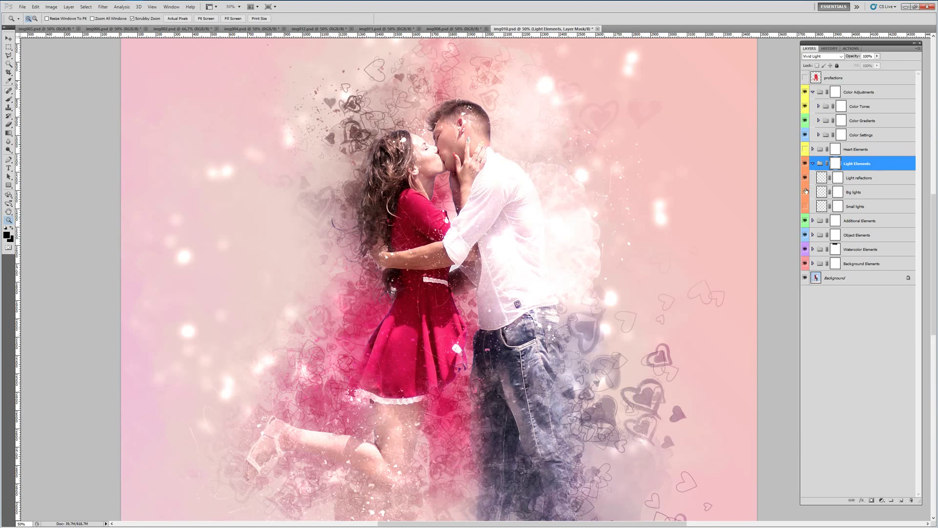
{"action": "left_click", "coordinate": [806, 192]}
{"action": "left_click", "coordinate": [805, 206]}
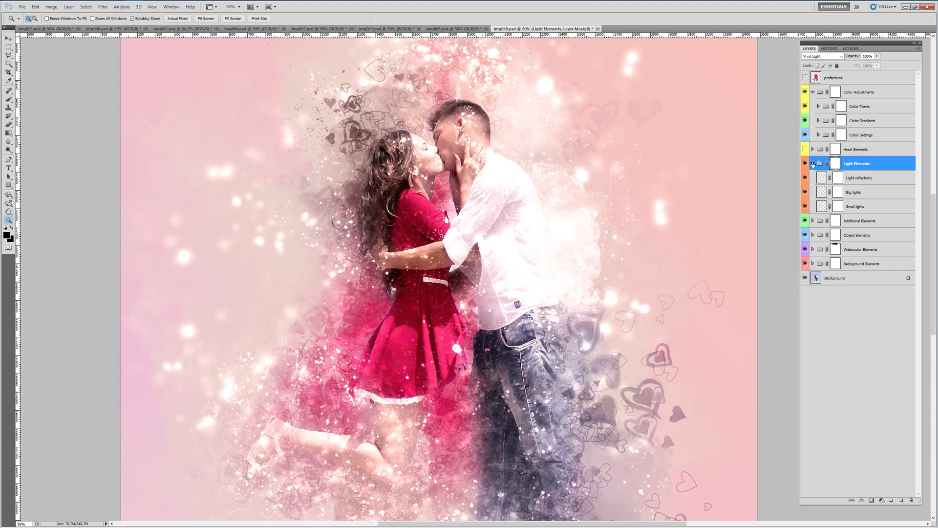
{"action": "left_click", "coordinate": [813, 164]}
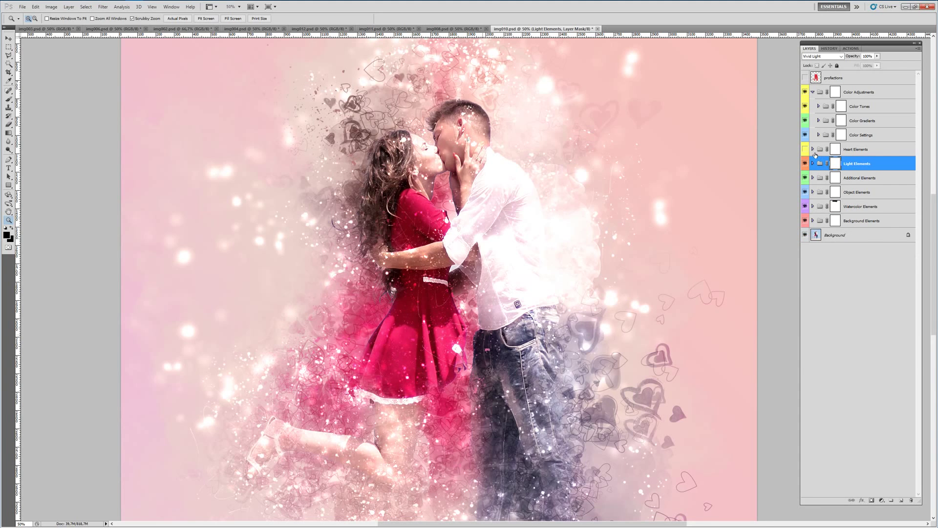
{"action": "left_click", "coordinate": [805, 150]}
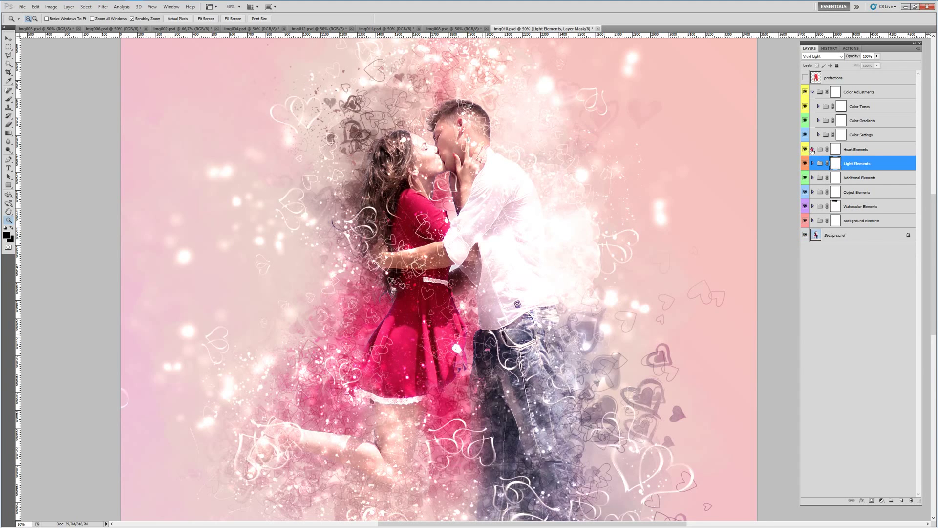
Show the Big, Middle, Small and Very small hearts layers of Heart Elements
{"action": "left_click", "coordinate": [813, 149]}
{"action": "left_click", "coordinate": [806, 206]}
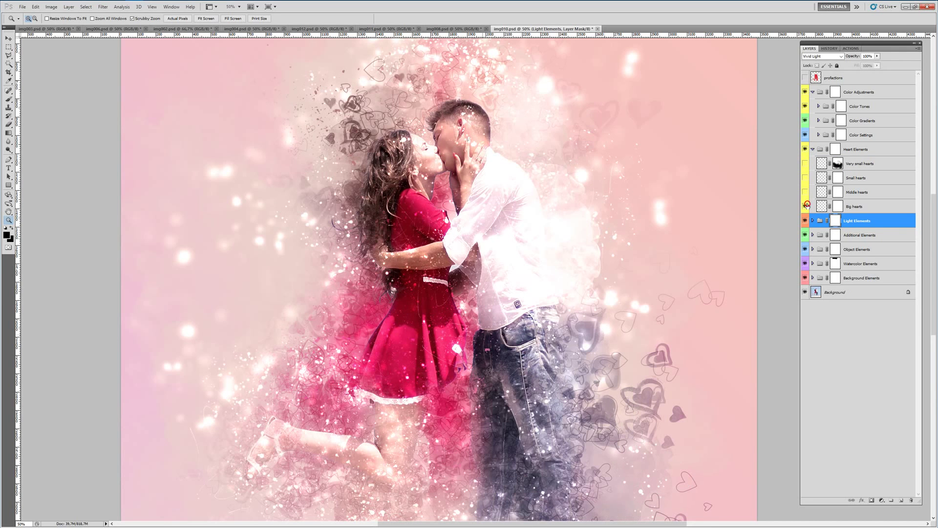
{"action": "left_click", "coordinate": [806, 192]}
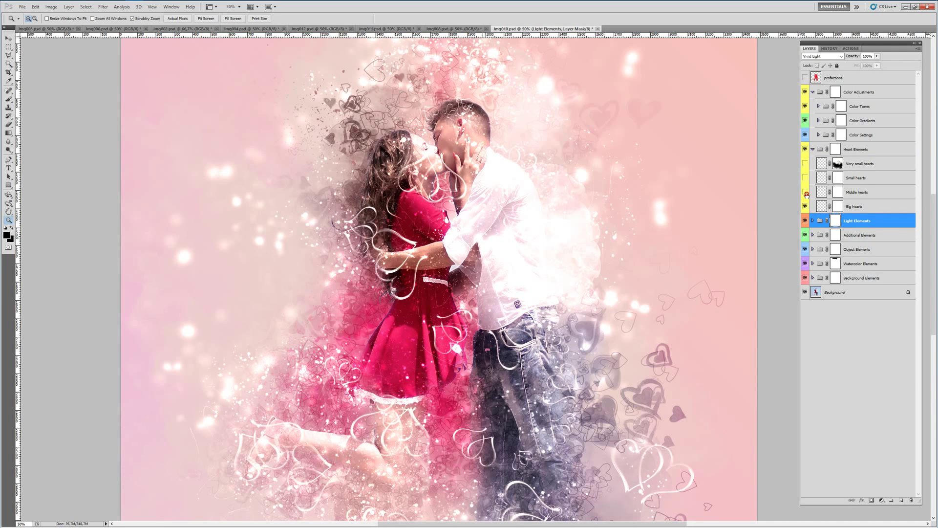
{"action": "left_click", "coordinate": [805, 177]}
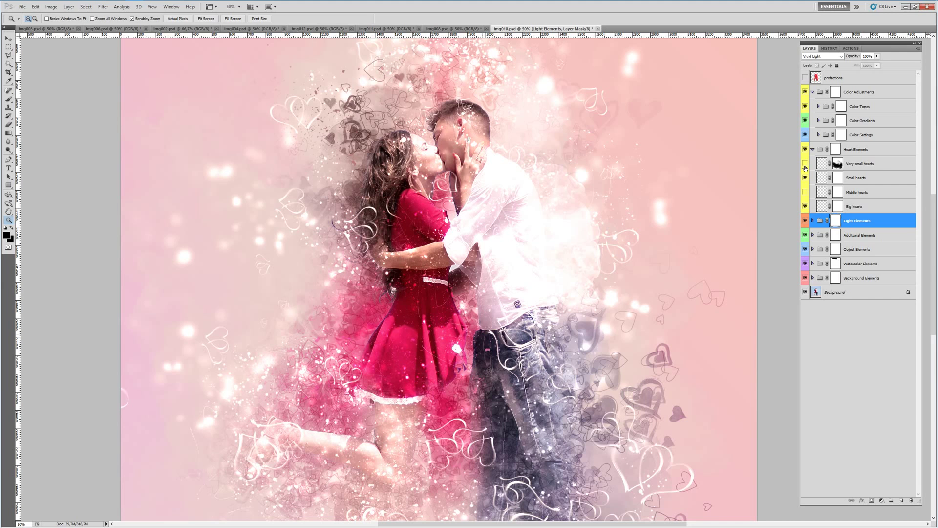
{"action": "left_click", "coordinate": [805, 192]}
Shift the Middle hearts slightly left, then select the Additional Elements mask with the Brush
{"action": "left_click", "coordinate": [9, 38]}
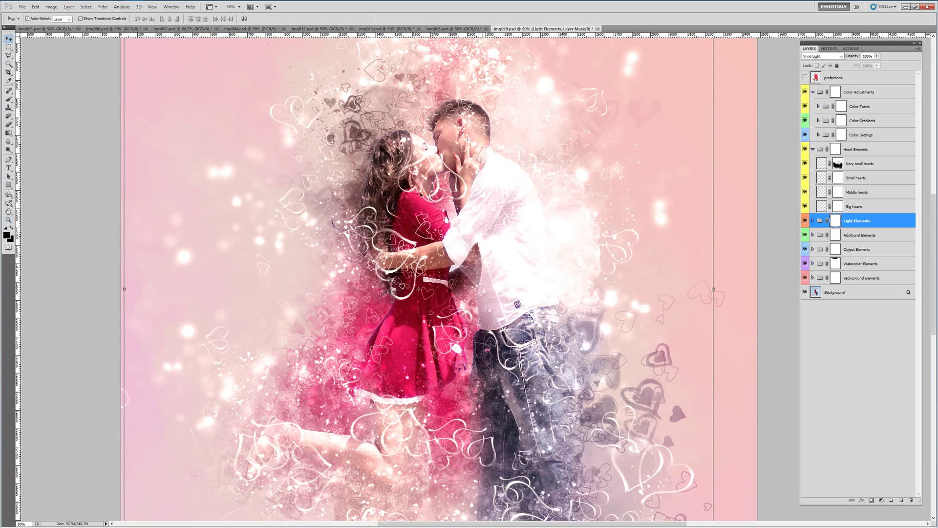
{"action": "left_click", "coordinate": [825, 194]}
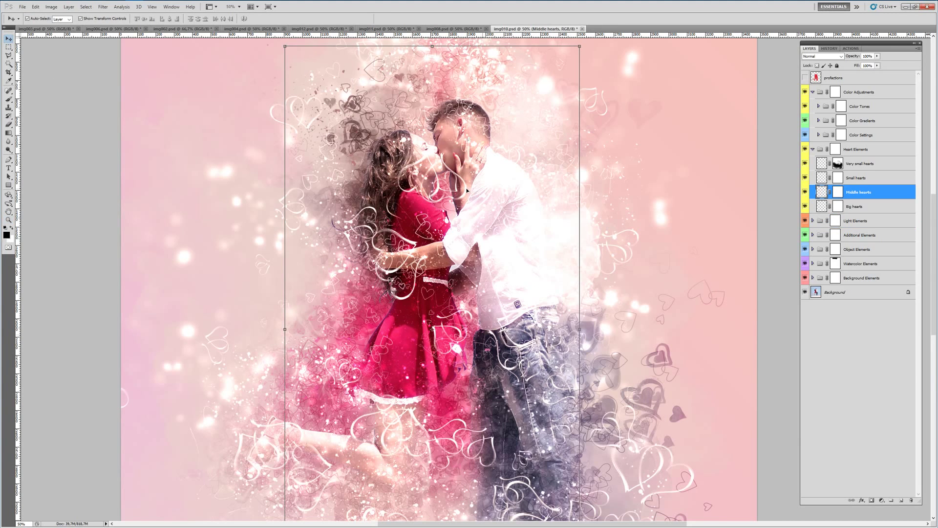
{"action": "left_click_drag", "start_coordinate": [467, 191], "coordinate": [358, 192]}
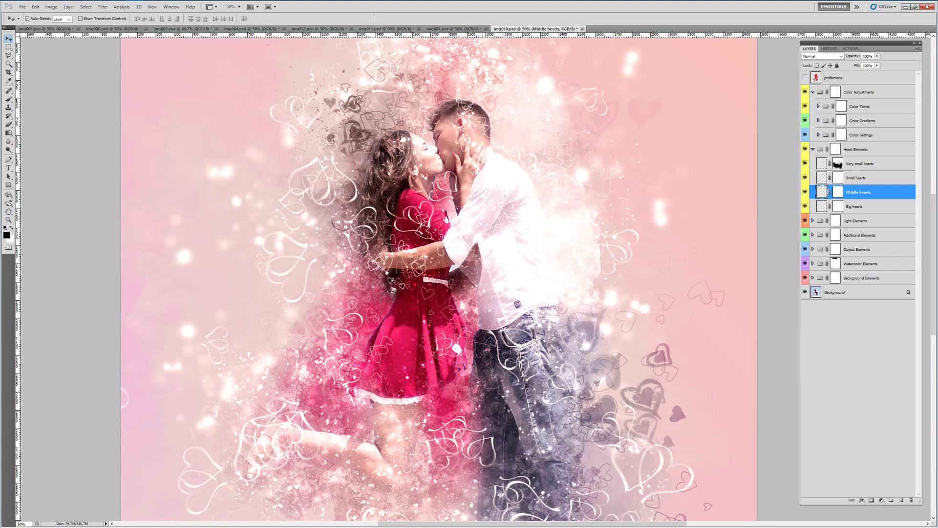
{"action": "left_click", "coordinate": [813, 149]}
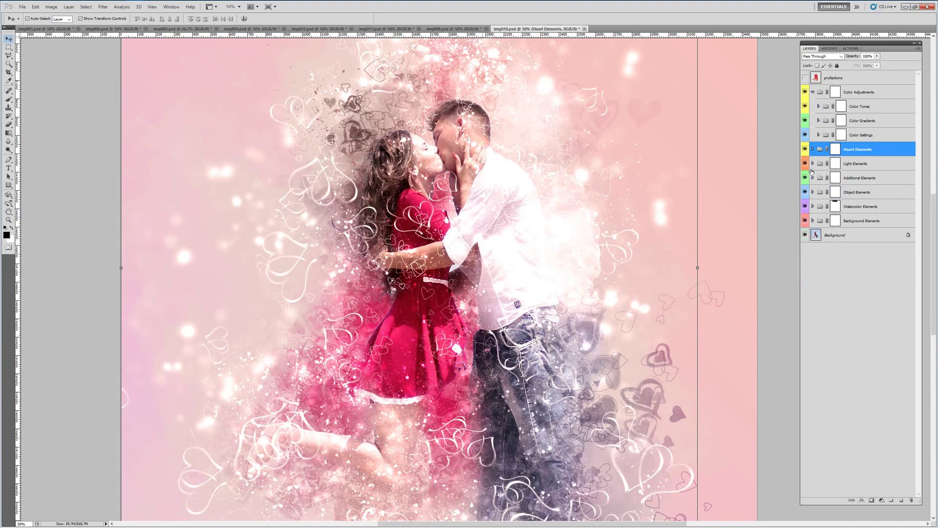
{"action": "left_click", "coordinate": [837, 181]}
{"action": "key", "text": "b"}
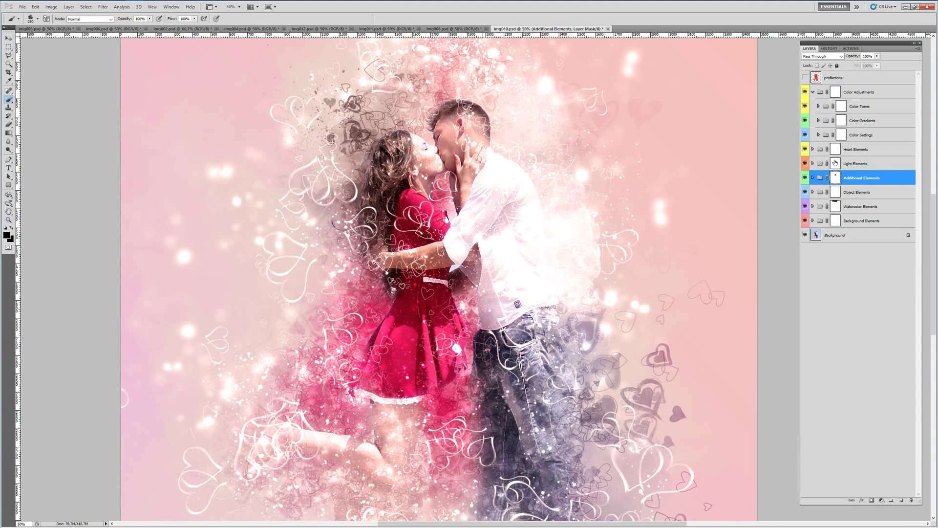
{"action": "key", "text": "shift+alt+v"}
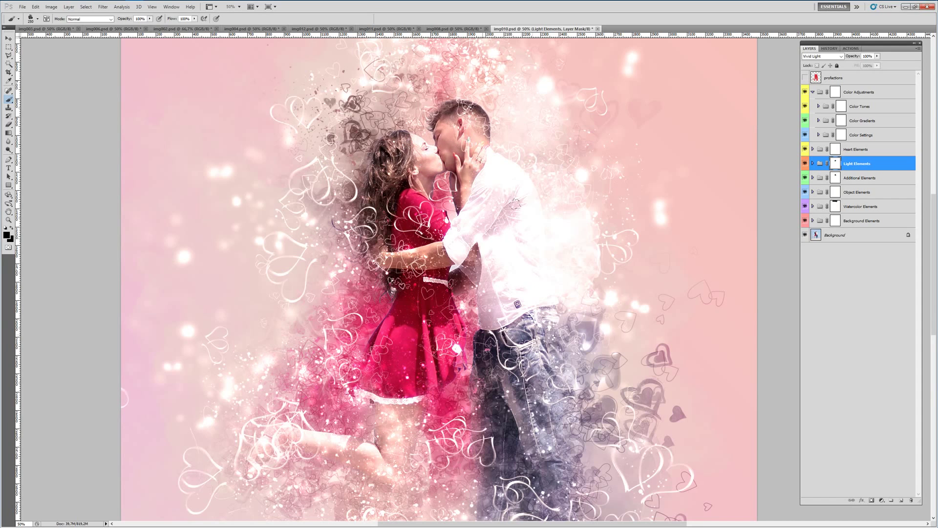
Select Color Adjustments and preview the magenta, Filter 6 - Blue and Filter 4 - Green tones
{"action": "left_click", "coordinate": [9, 38]}
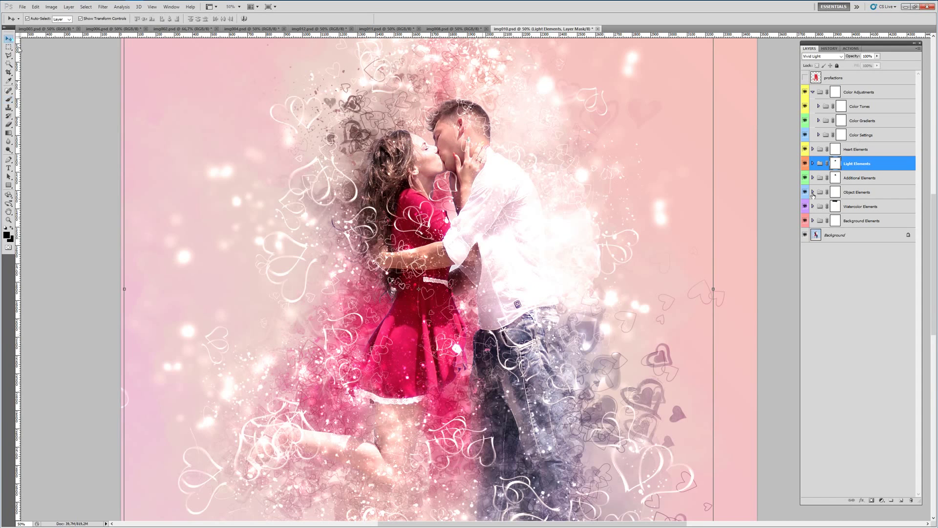
{"action": "left_click", "coordinate": [863, 94]}
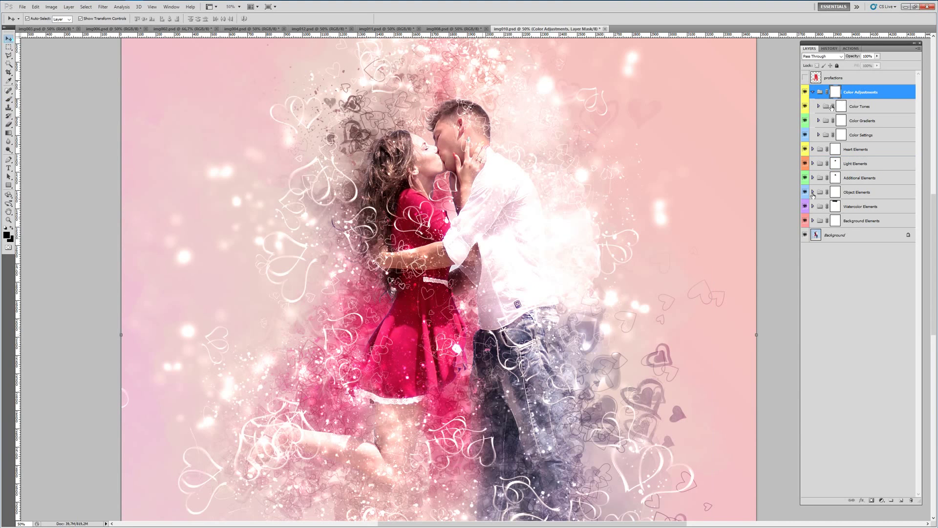
{"action": "left_click", "coordinate": [819, 106]}
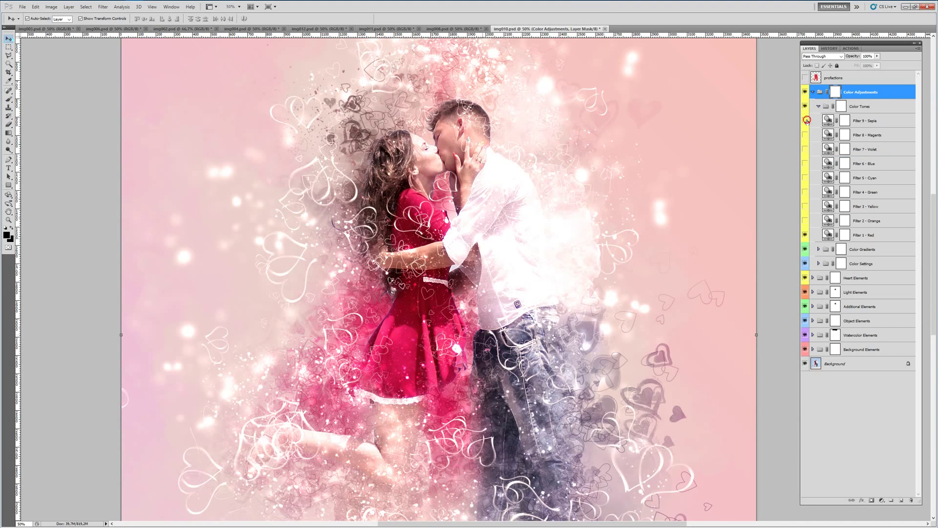
{"action": "left_click", "coordinate": [805, 135]}
{"action": "left_click", "coordinate": [806, 164]}
{"action": "left_click", "coordinate": [806, 192]}
Preview the Yellow and Orange filters, keeping only Filter 1 - Red before listing Color Gradients
{"action": "left_click", "coordinate": [806, 207]}
{"action": "left_click", "coordinate": [805, 212]}
{"action": "left_click", "coordinate": [806, 221]}
{"action": "left_click_drag", "start_coordinate": [805, 190], "coordinate": [805, 121]}
{"action": "left_click", "coordinate": [818, 106]}
{"action": "left_click", "coordinate": [819, 120]}
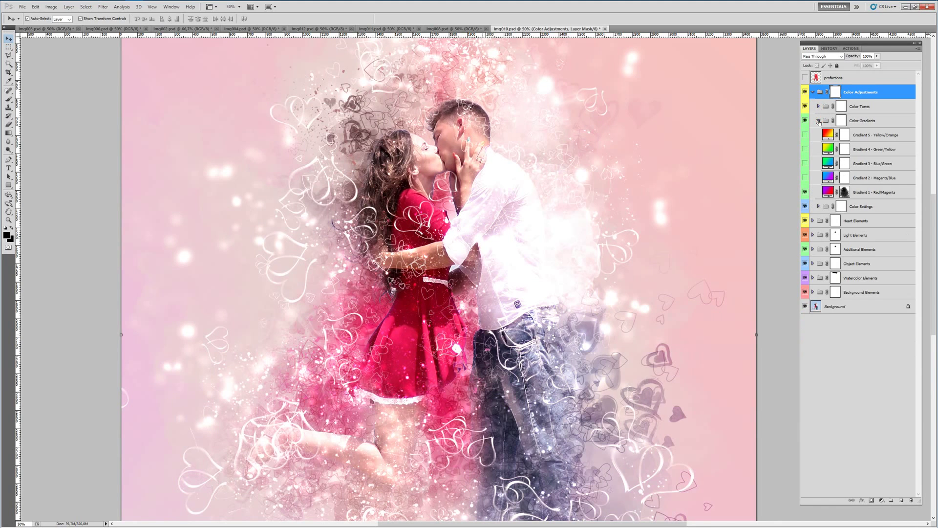
Preview Gradients 2 to 4 in turn, ending with Gradient 5 - Yellow/Orange shown
{"action": "left_click", "coordinate": [805, 192]}
{"action": "left_click", "coordinate": [806, 192]}
{"action": "left_click", "coordinate": [806, 178]}
{"action": "left_click", "coordinate": [805, 163]}
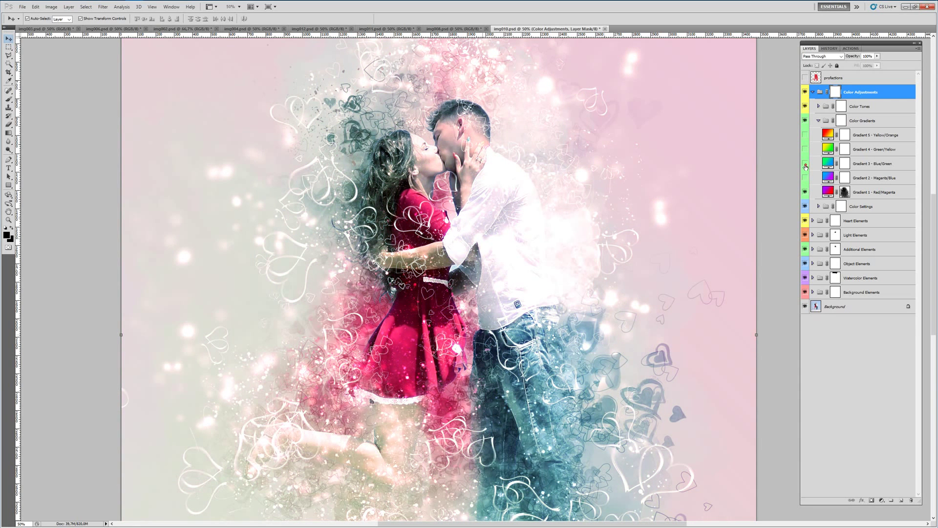
{"action": "left_click", "coordinate": [806, 164]}
{"action": "left_click", "coordinate": [805, 149]}
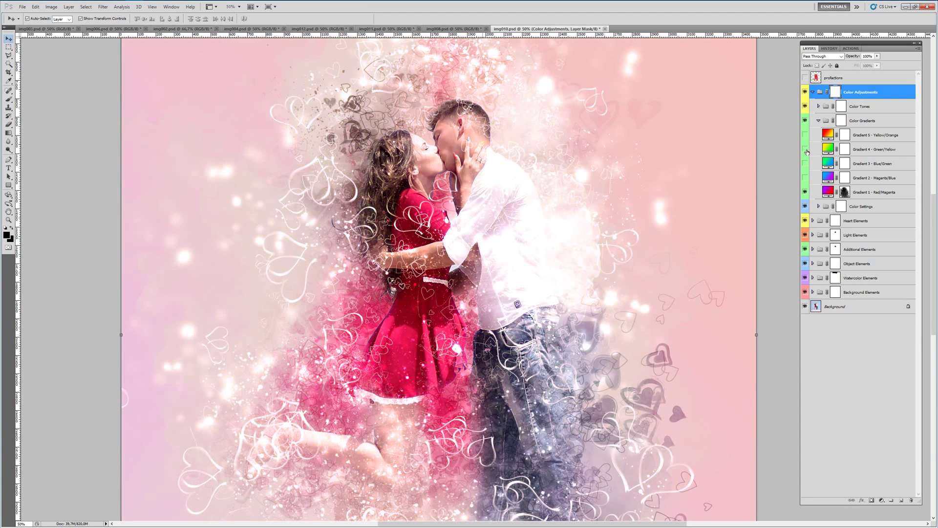
{"action": "left_click", "coordinate": [805, 136]}
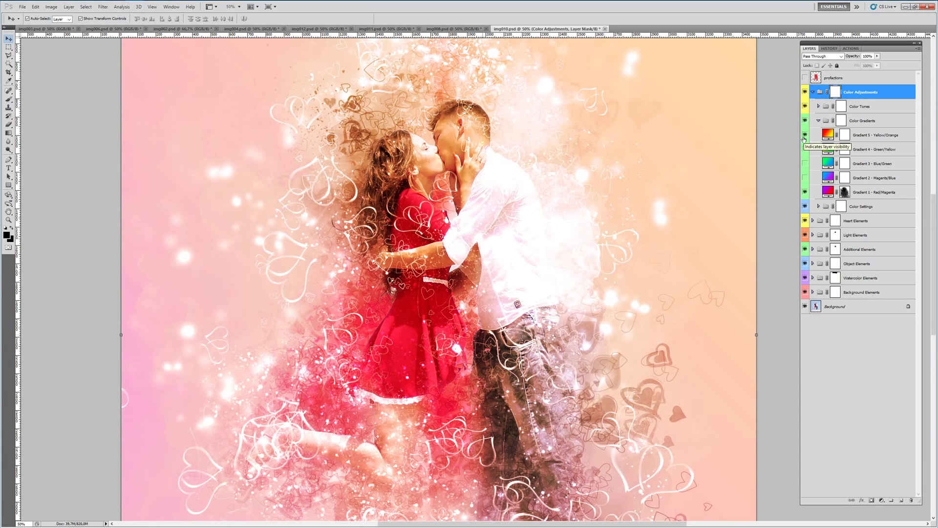
Mask Gradient 5's orange tint off the red dress and above the head, then hide it
{"action": "left_click", "coordinate": [829, 136]}
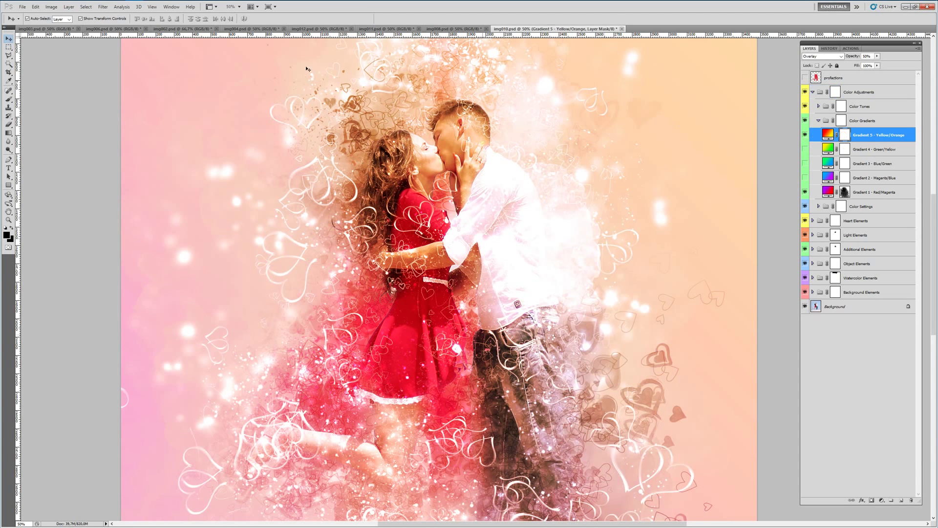
{"action": "left_click", "coordinate": [9, 100]}
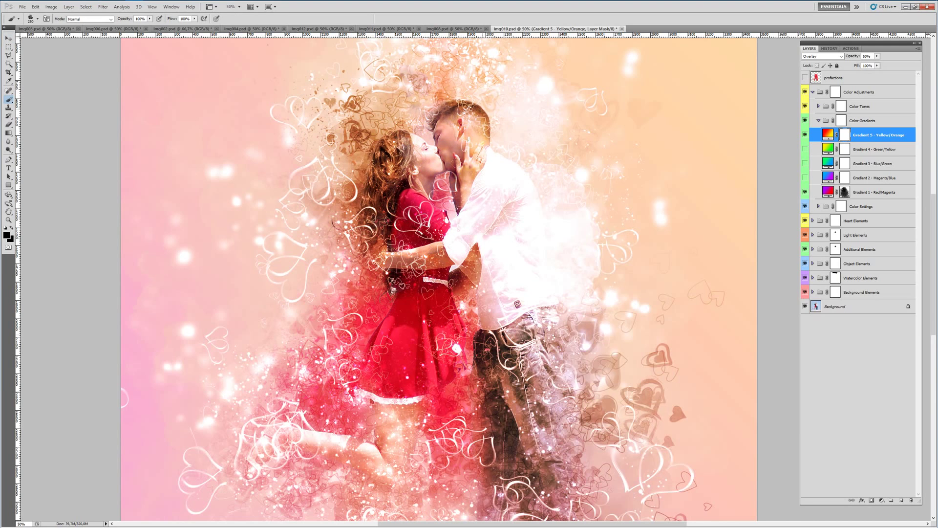
{"action": "left_click_drag", "start_coordinate": [440, 300], "coordinate": [403, 306]}
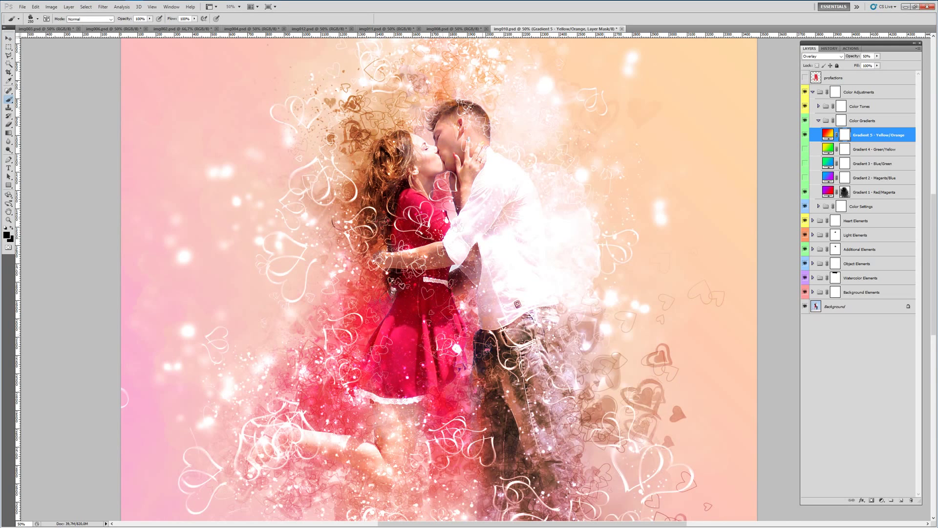
{"action": "left_click_drag", "start_coordinate": [357, 128], "coordinate": [368, 143]}
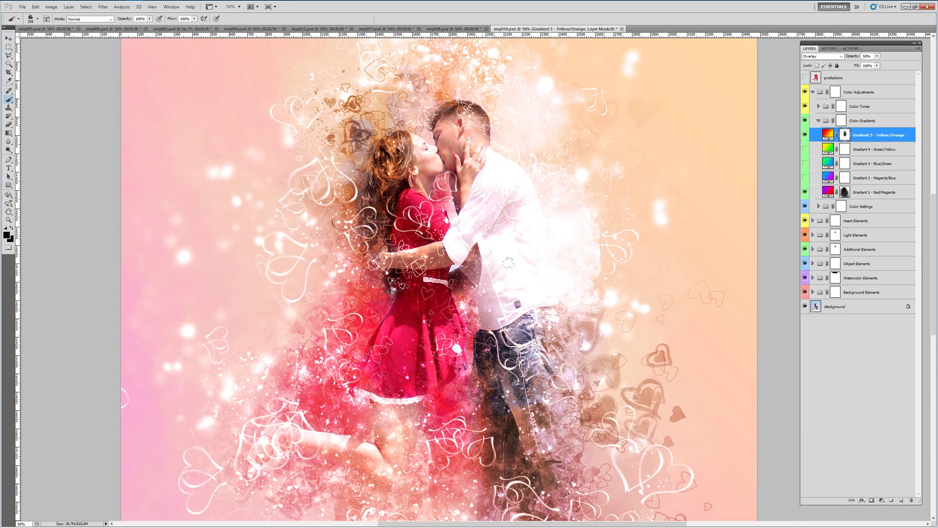
{"action": "left_click", "coordinate": [805, 135]}
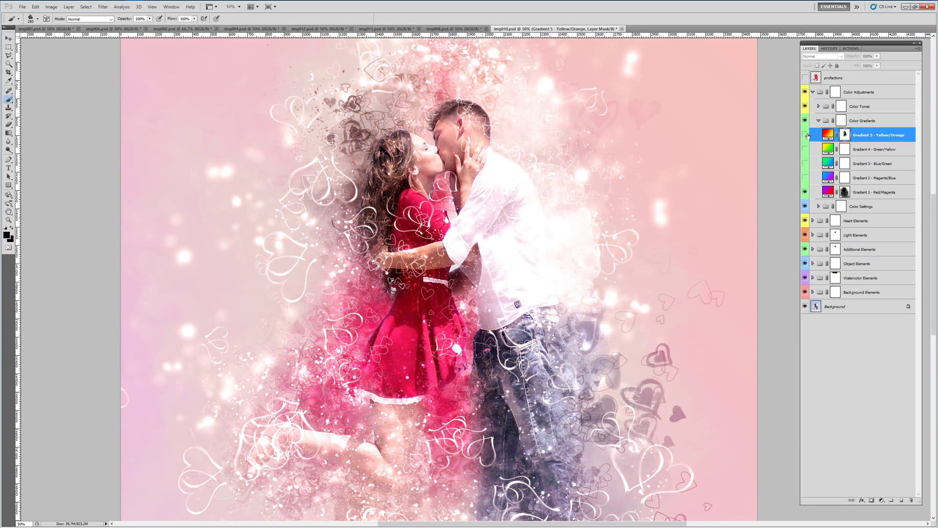
{"action": "left_click", "coordinate": [806, 134]}
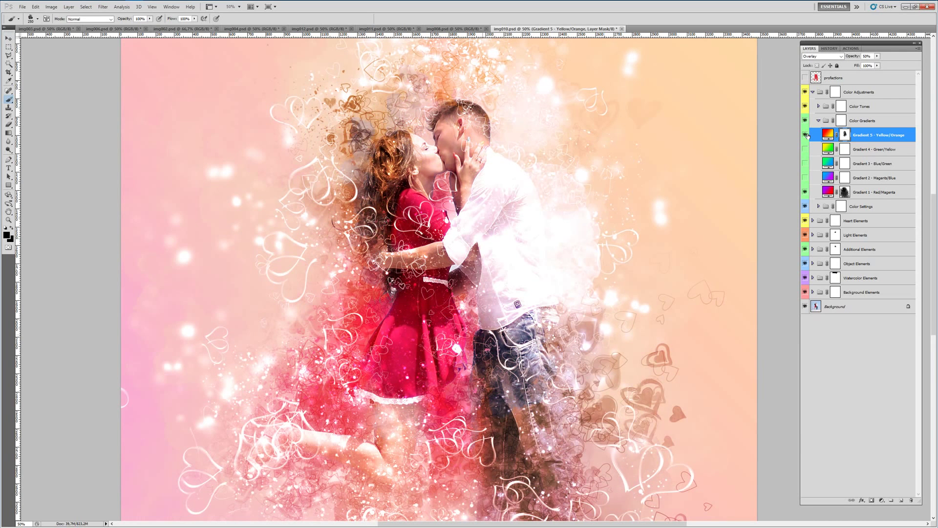
{"action": "left_click", "coordinate": [806, 135]}
{"action": "left_click", "coordinate": [819, 120]}
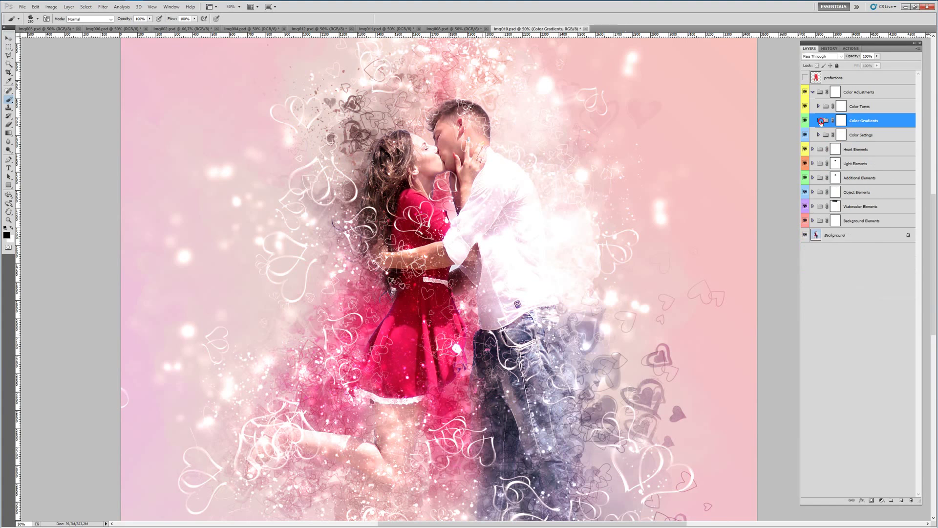
{"action": "left_click", "coordinate": [819, 135]}
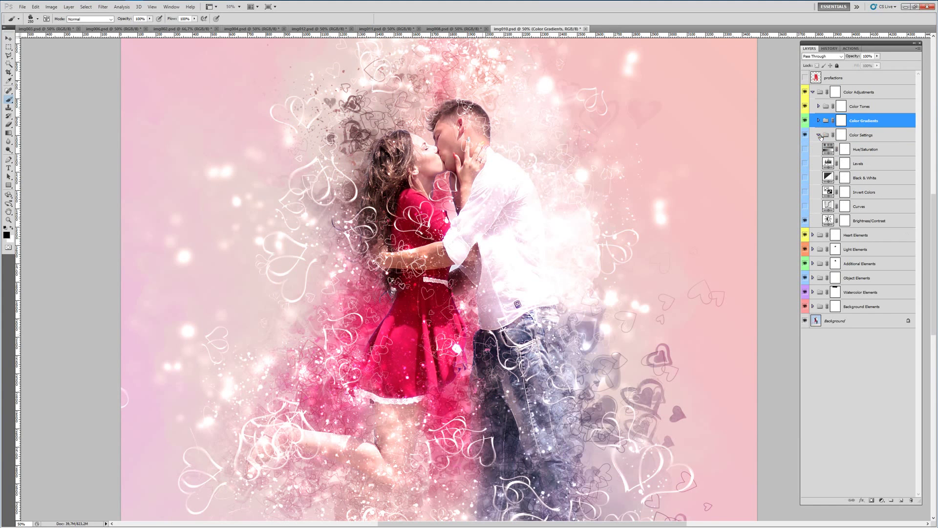
{"action": "left_click", "coordinate": [805, 207]}
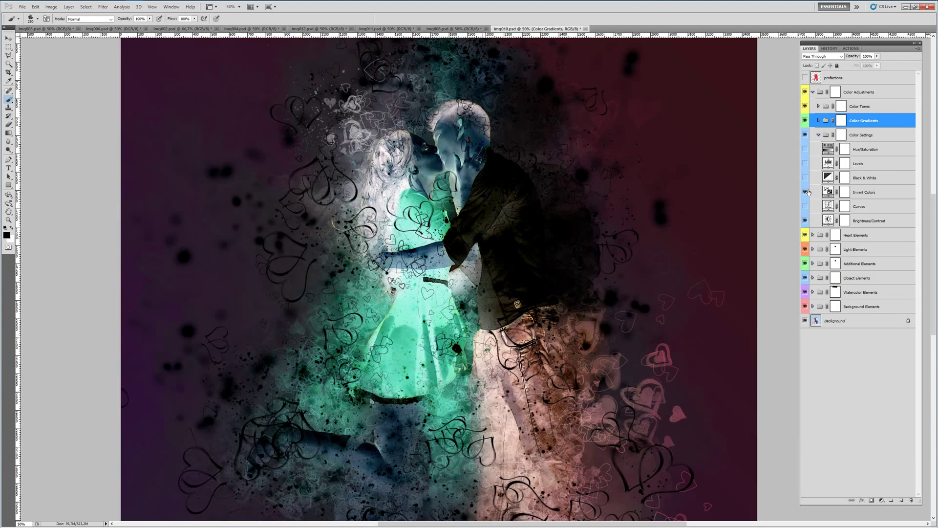
{"action": "left_click", "coordinate": [806, 192]}
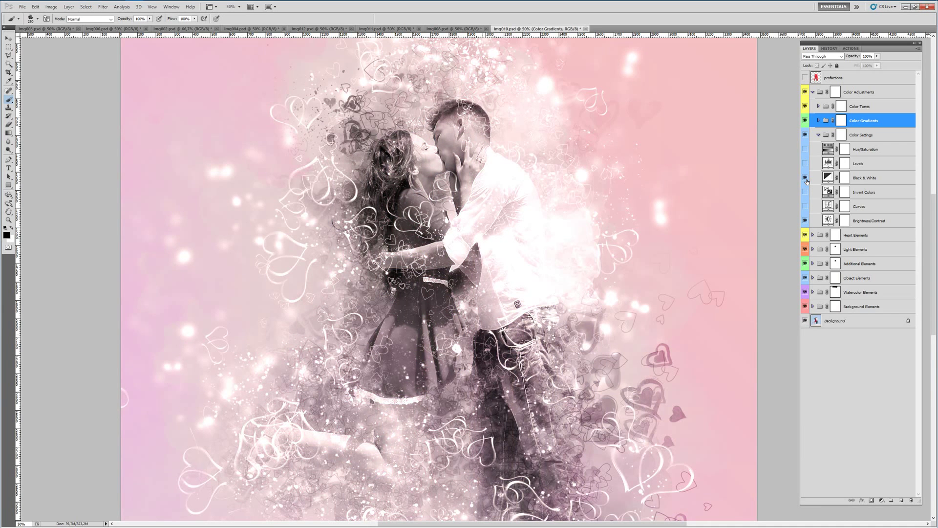
{"action": "left_click", "coordinate": [806, 178]}
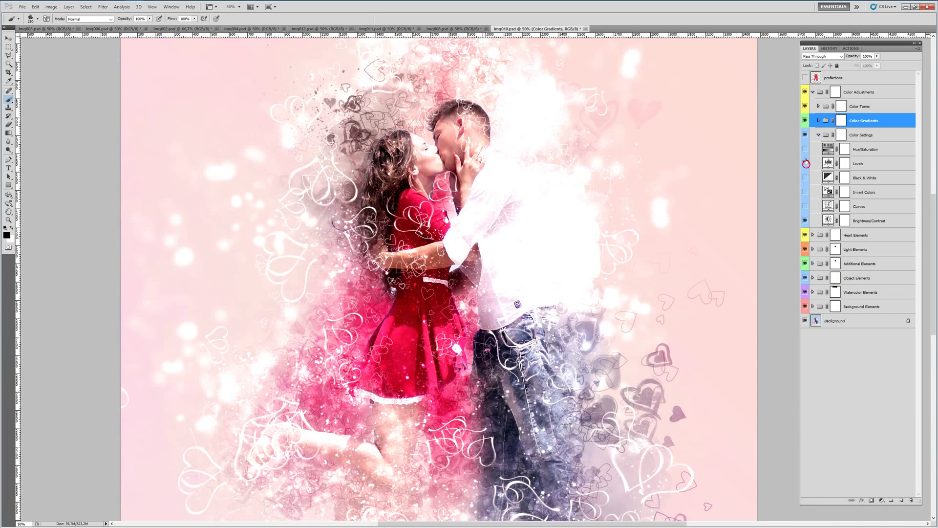
{"action": "left_click", "coordinate": [806, 164]}
{"action": "left_click", "coordinate": [805, 149]}
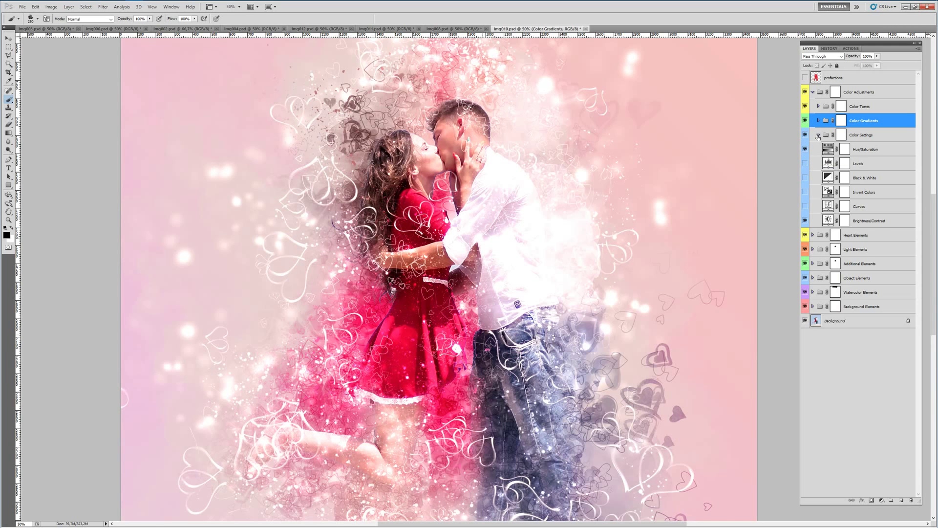
{"action": "left_click", "coordinate": [819, 135]}
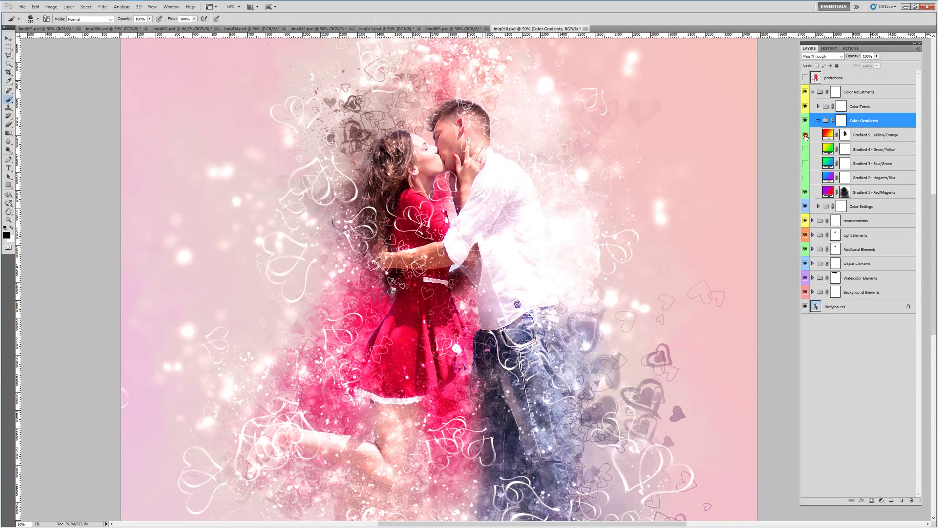
{"action": "left_click", "coordinate": [805, 135]}
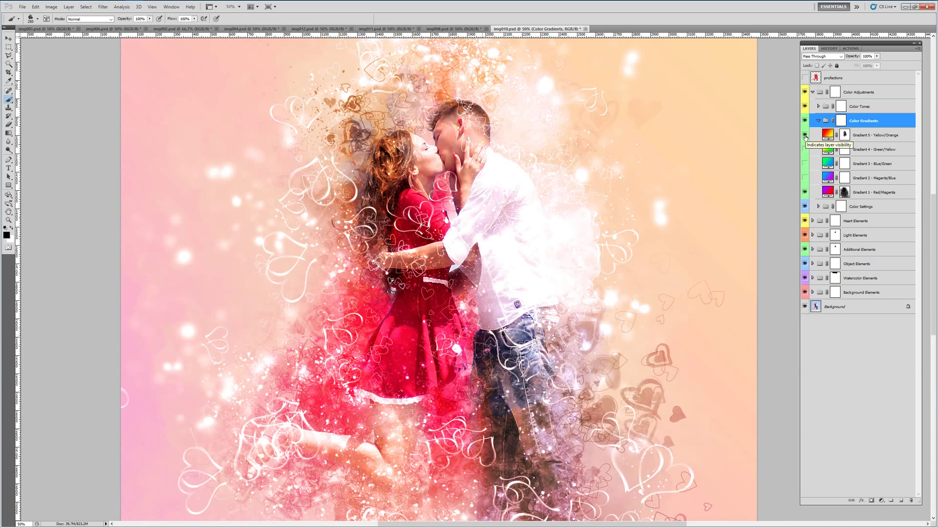
{"action": "left_click", "coordinate": [806, 135]}
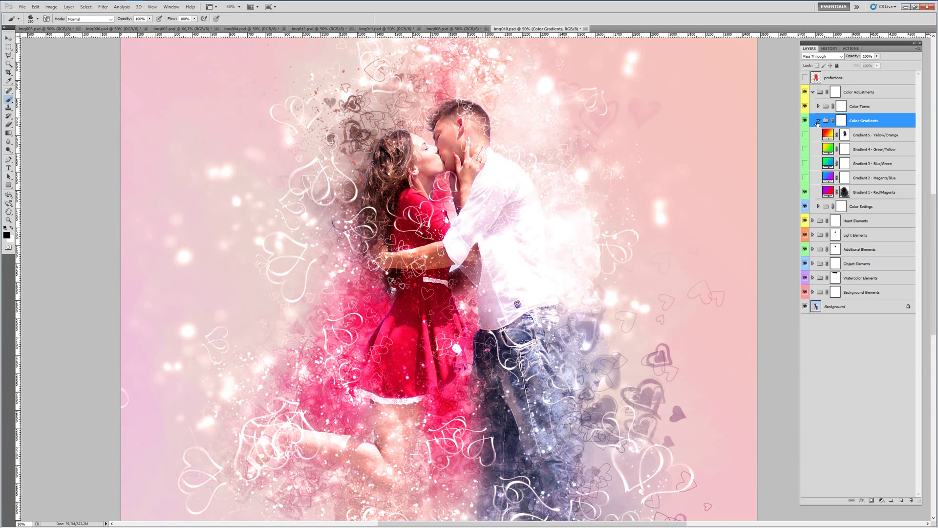
{"action": "left_click", "coordinate": [818, 120]}
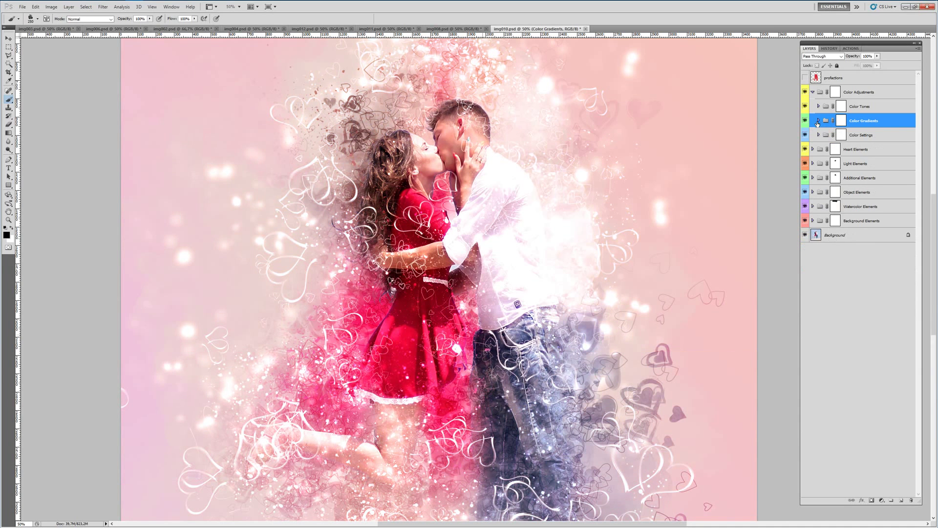
{"action": "left_click", "coordinate": [857, 257]}
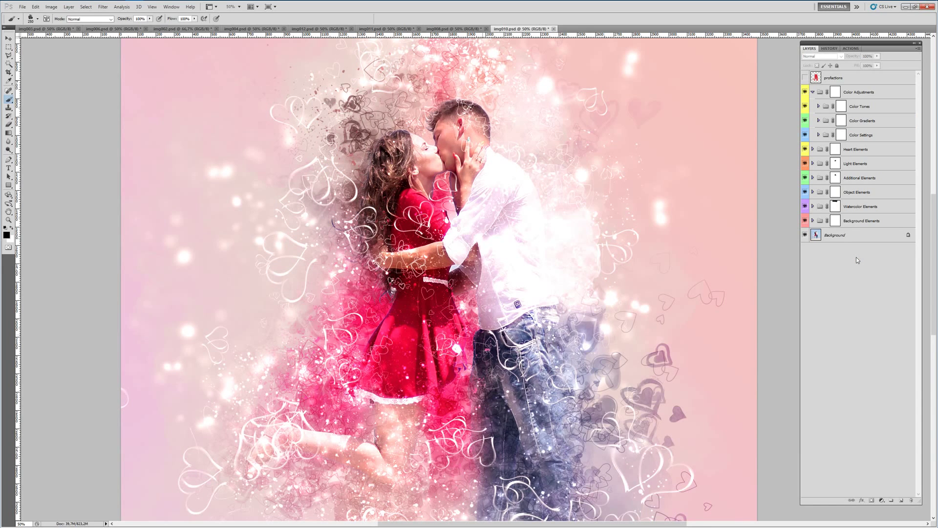